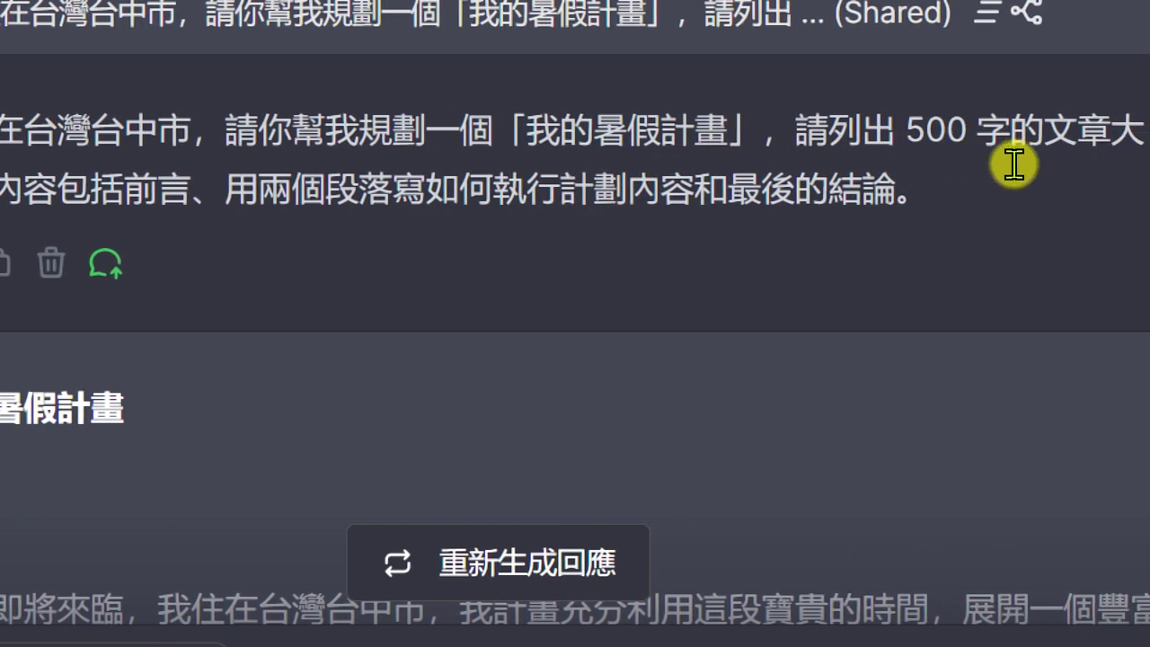
Step: Highlight the prompt's requirements in turn: "500 字", "前言", and the passage asking for two plan paragraphs and a conclusion
drag(916, 165, 971, 162)
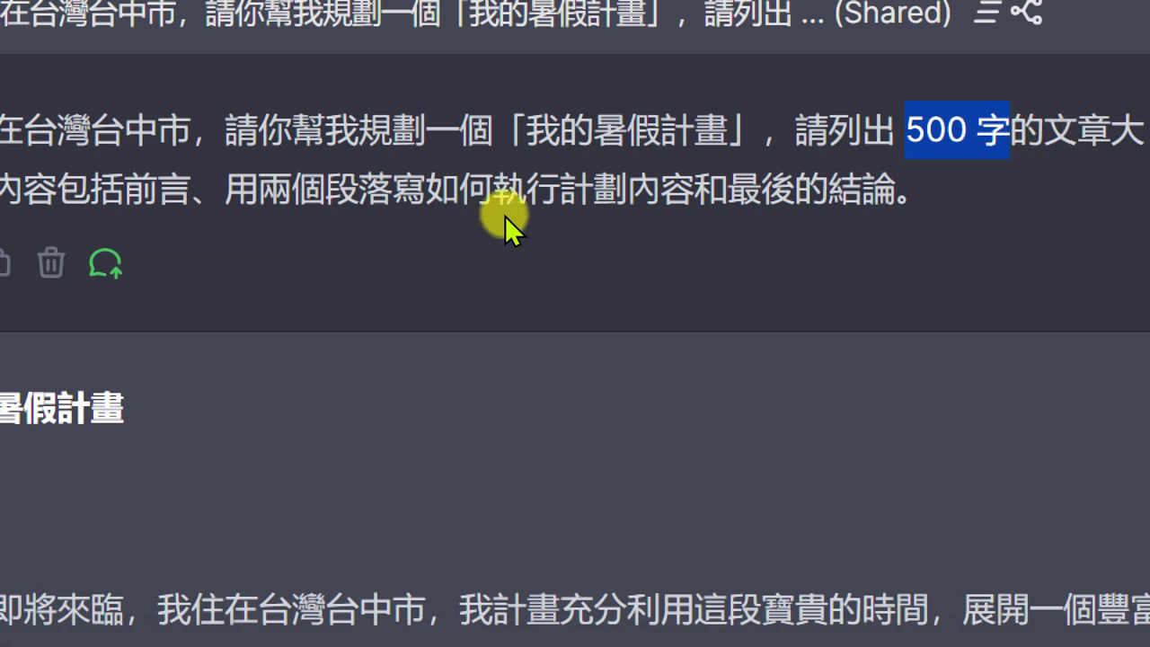
drag(451, 190, 565, 190)
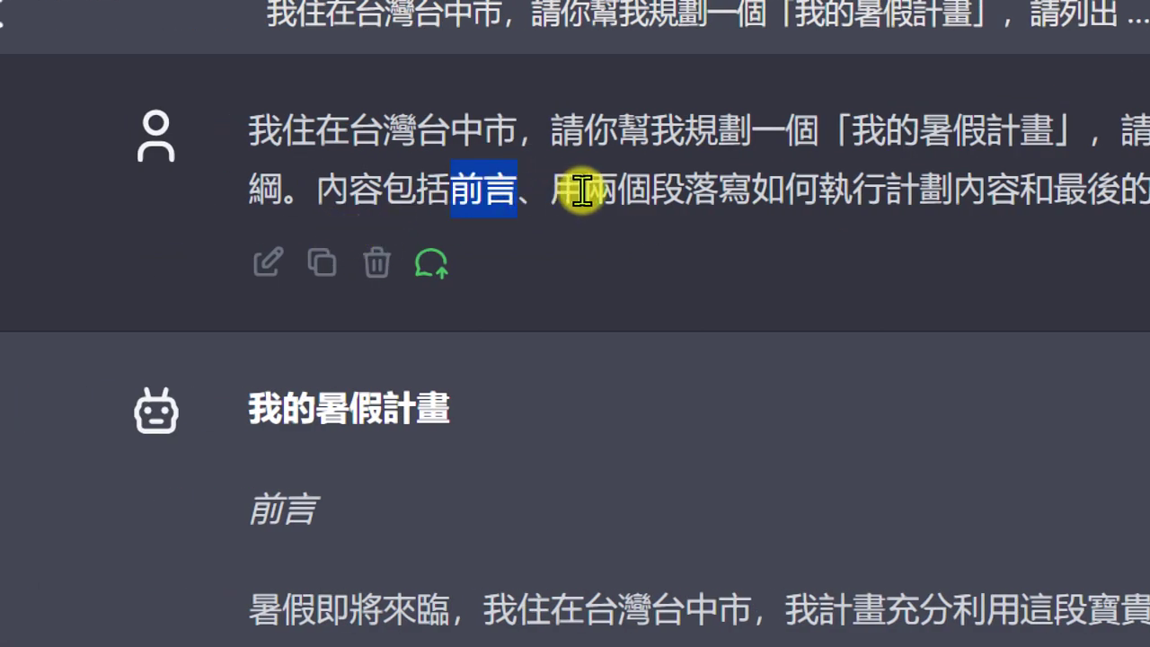
click(594, 190)
drag(594, 190, 1009, 192)
drag(900, 192, 978, 193)
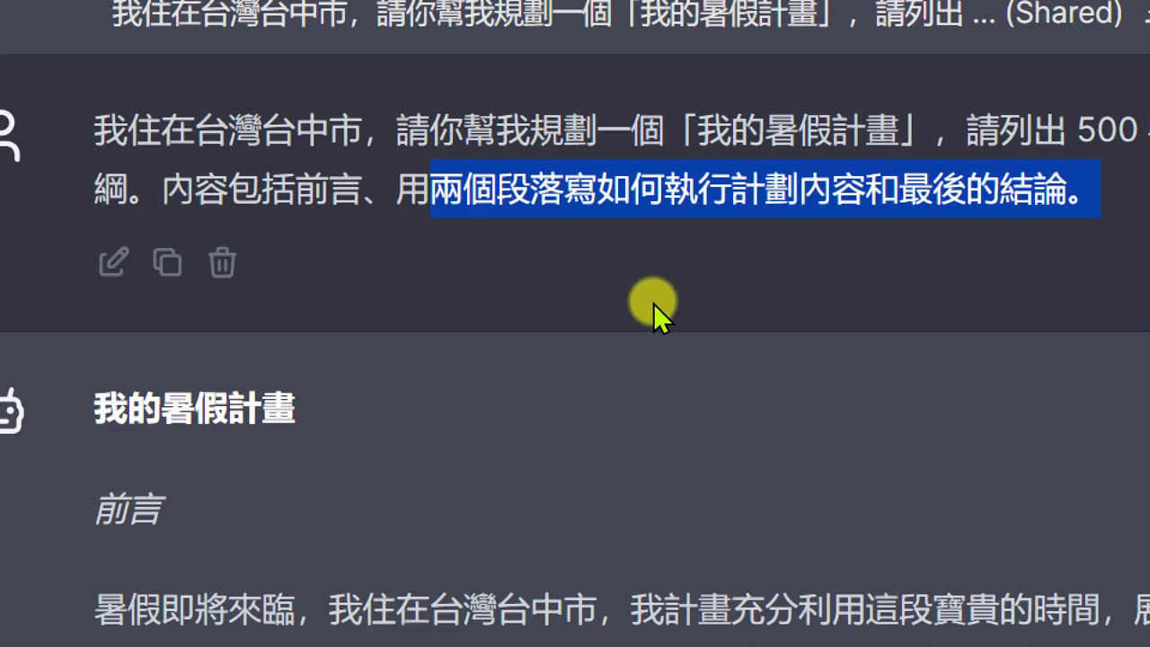
Step: Read through the generated 「我的暑假計畫」 from its introduction to its conclusion and on to the follow-up prompt
scroll(653, 303, down, 5)
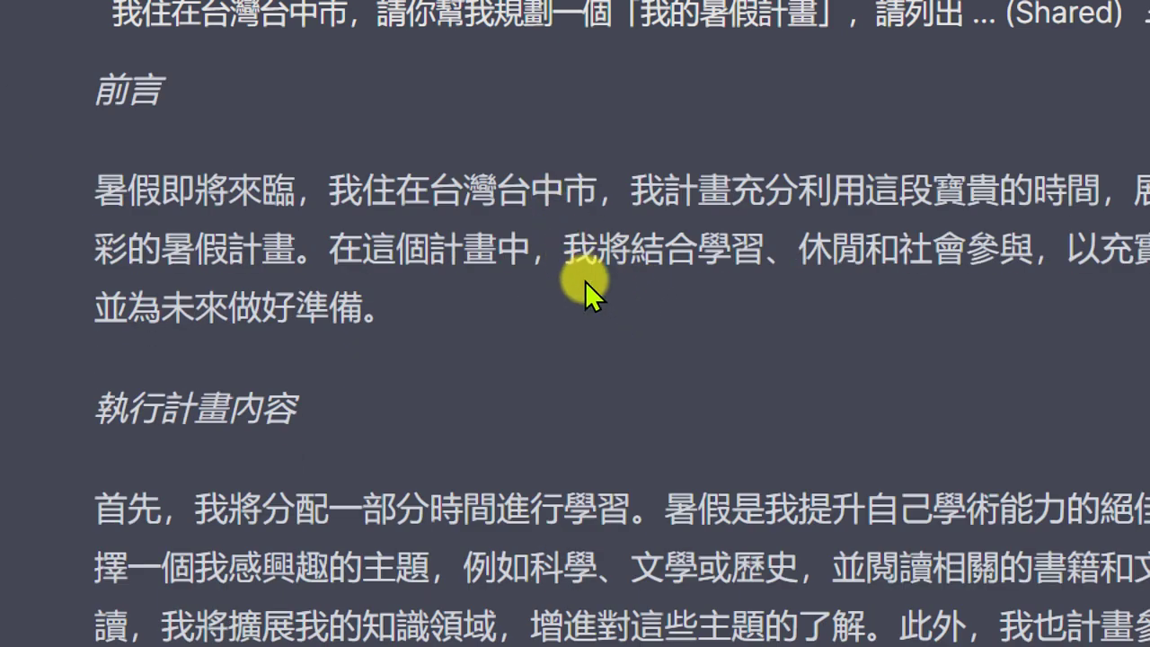
scroll(585, 281, down, 2)
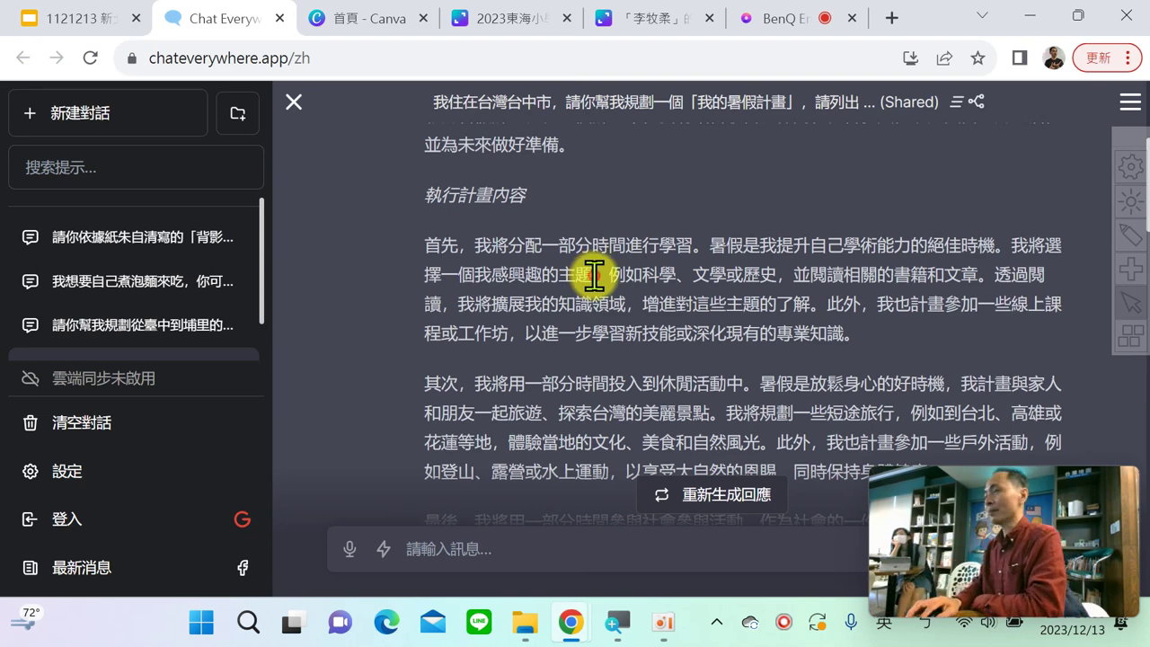
scroll(693, 262, down, 2)
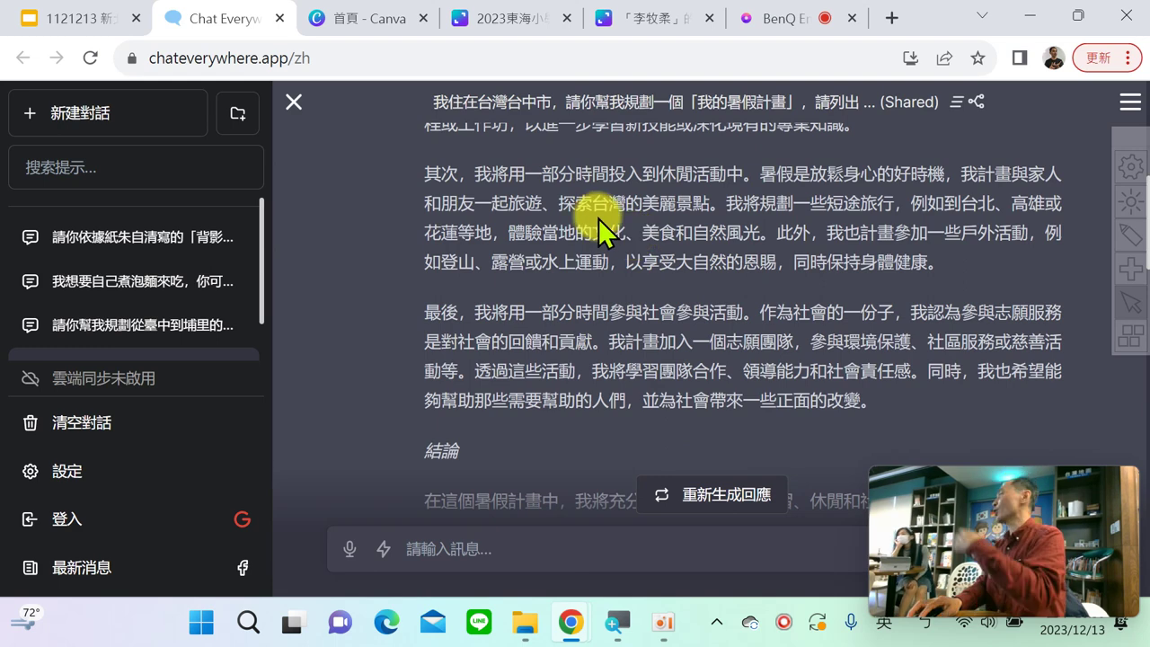
scroll(604, 232, down, 2)
scroll(606, 240, down, 1)
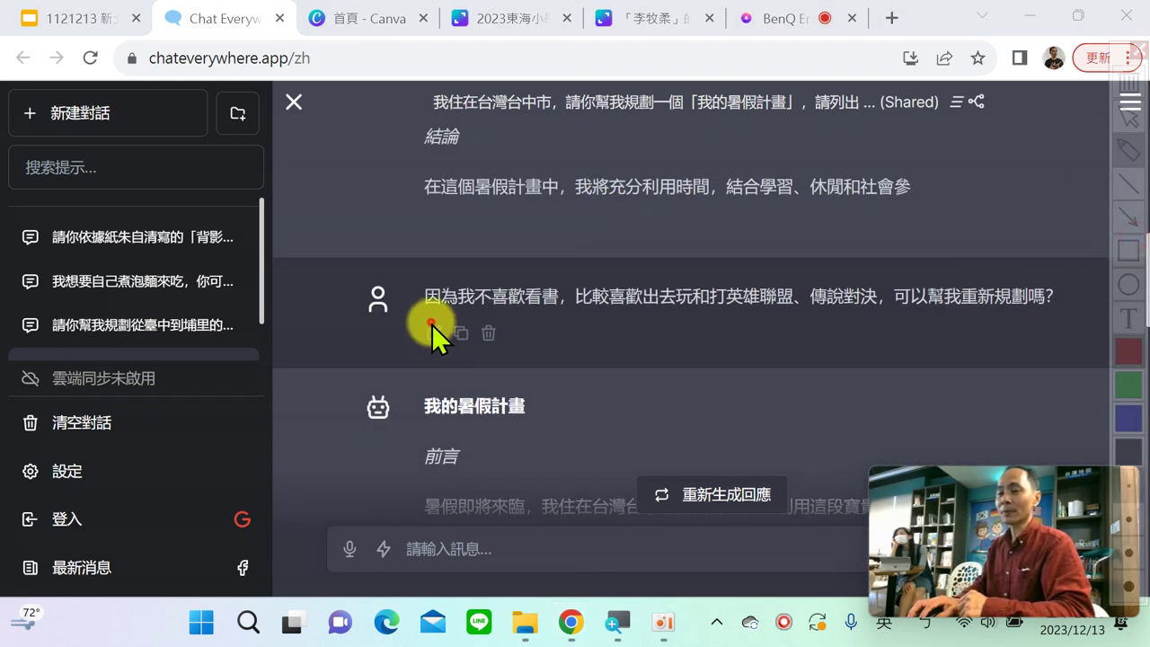
Step: Mark the follow-up prompt with a red underline and three ticks above its phrases, and clear the annotations
drag(429, 321, 1042, 308)
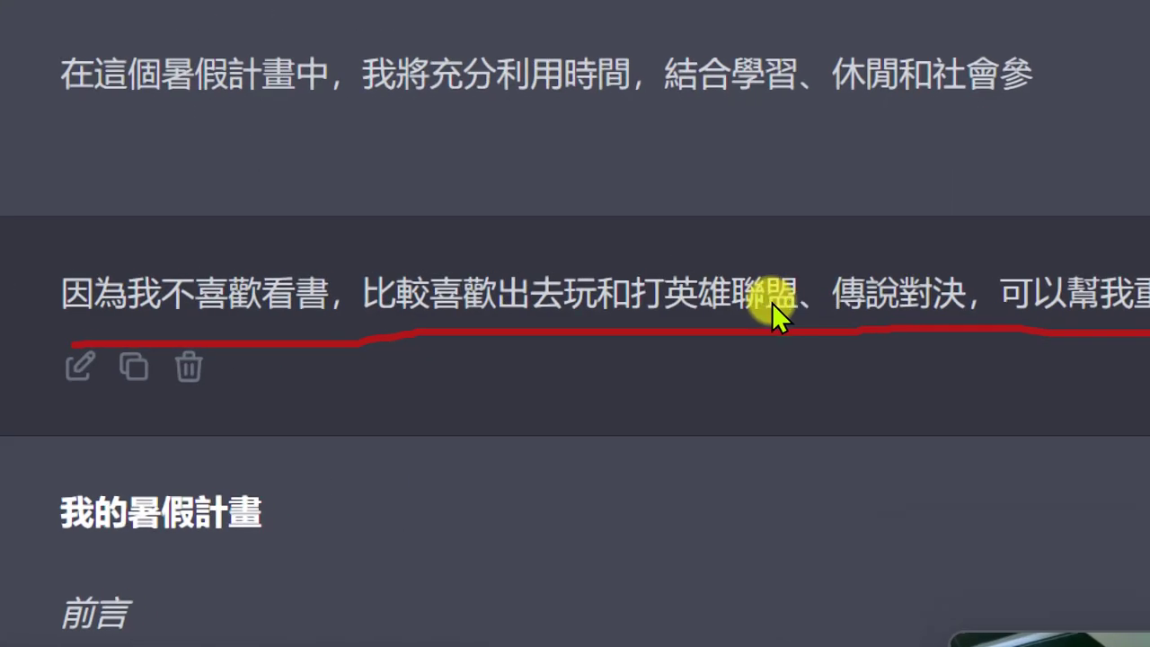
drag(284, 200, 337, 144)
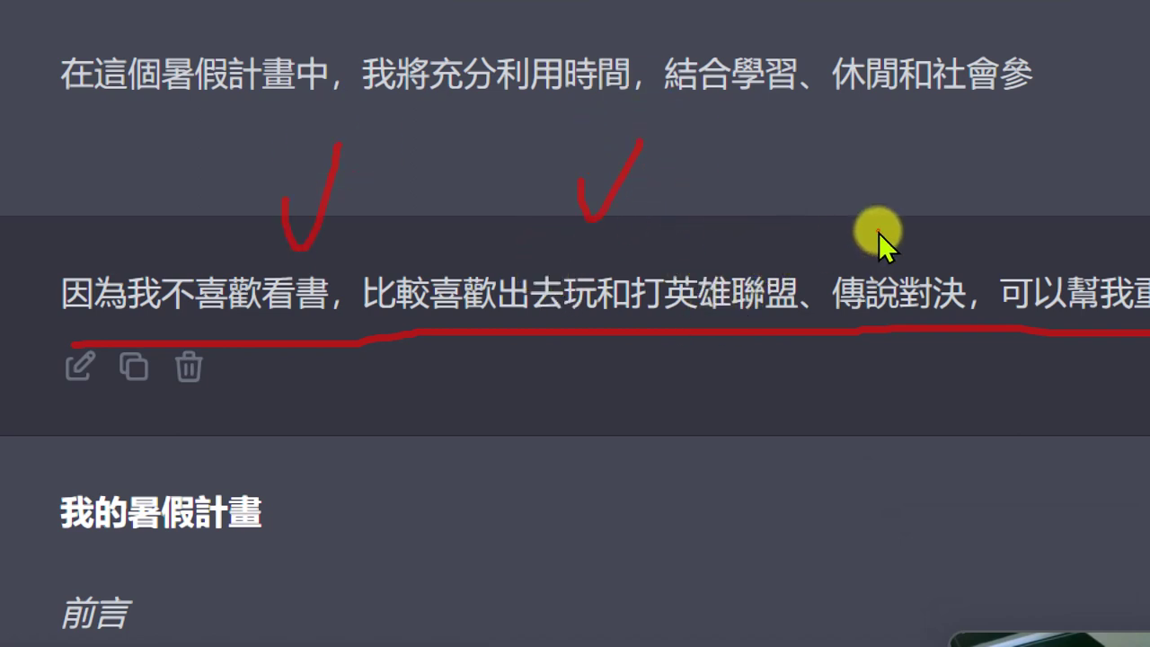
drag(968, 162, 1060, 130)
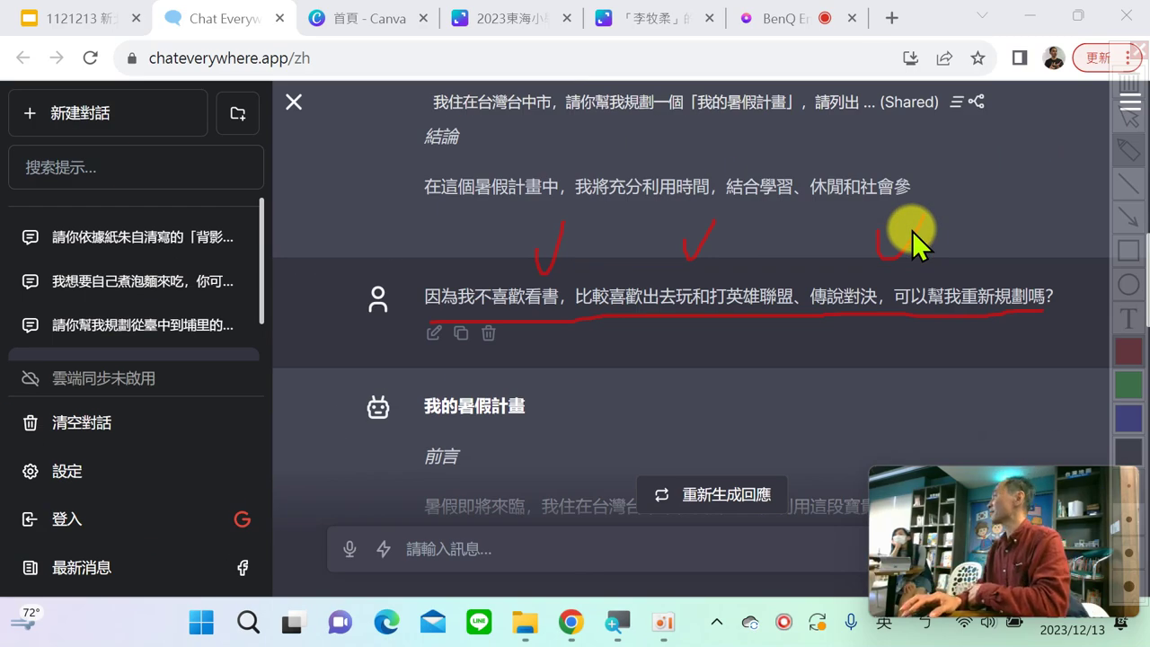
key(Escape)
Step: Examine the revised summer plan, the 「請繼續」 prompt after its cut-off conclusion, and the continued answer
scroll(755, 346, down, 3)
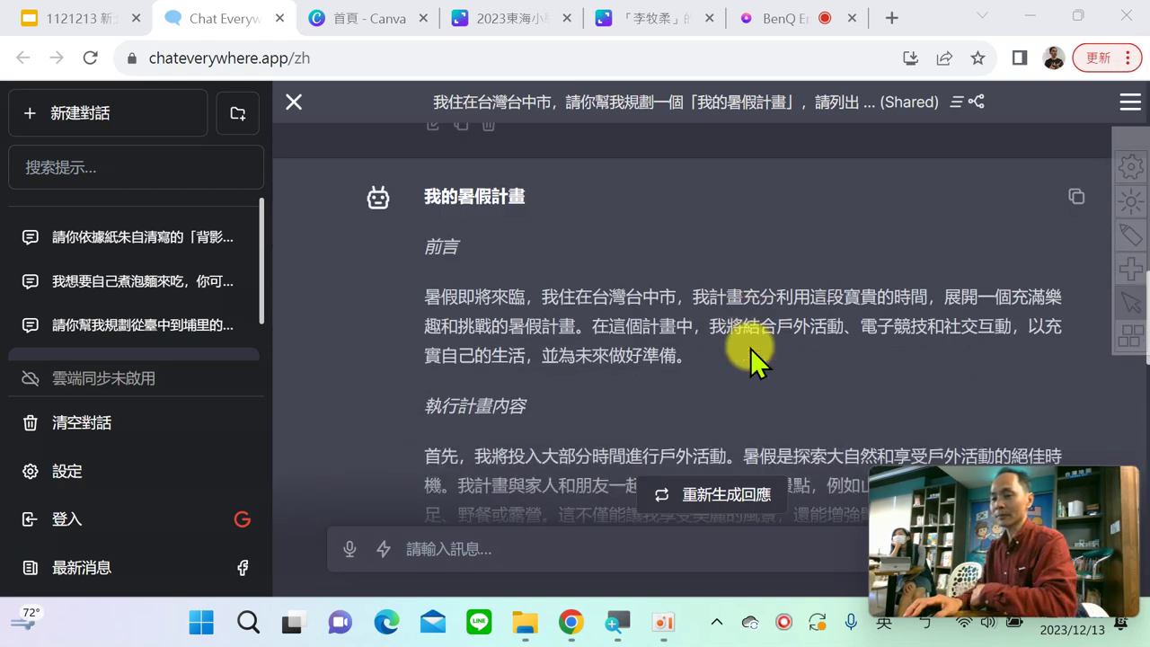
scroll(750, 348, down, 1)
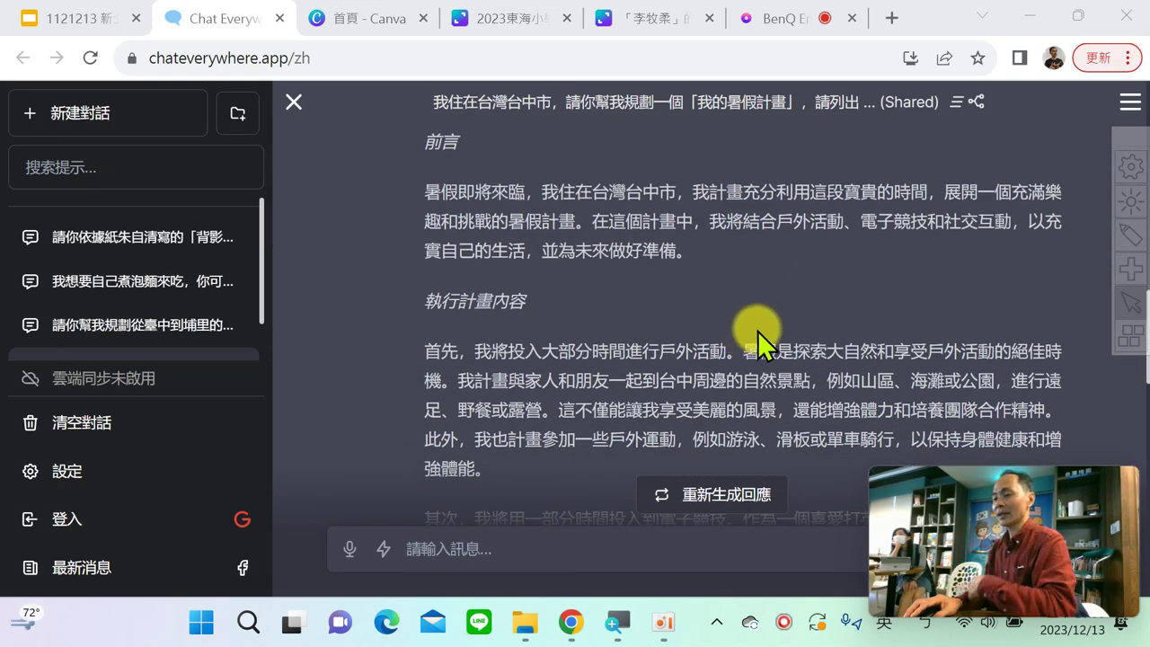
scroll(757, 330, down, 3)
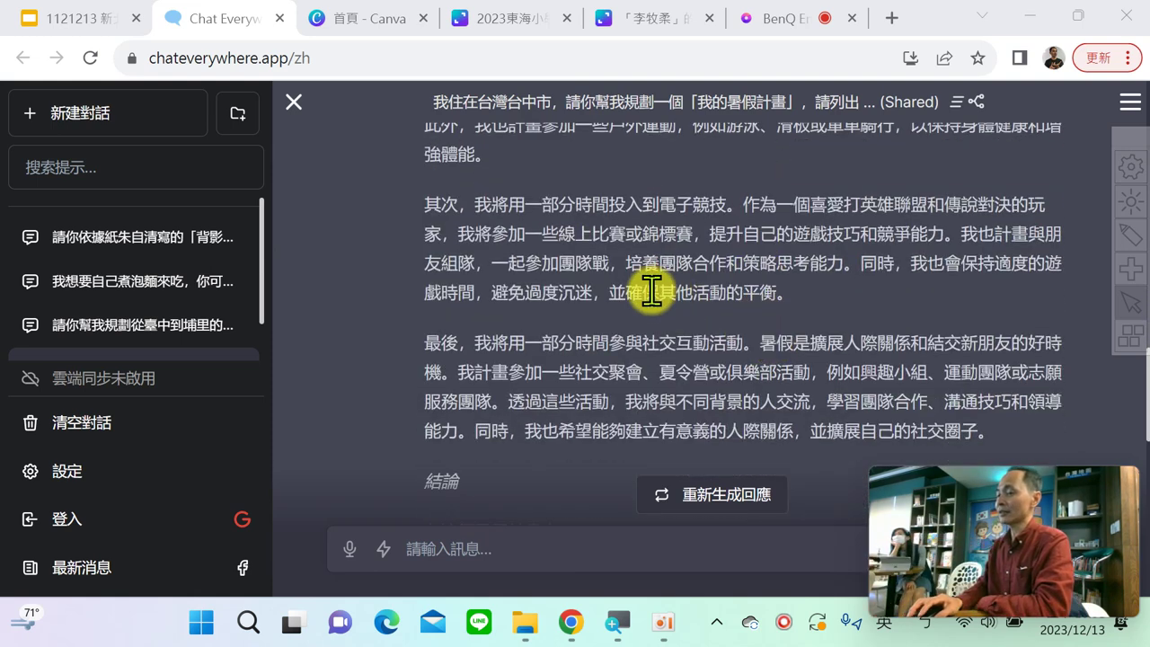
scroll(768, 327, down, 2)
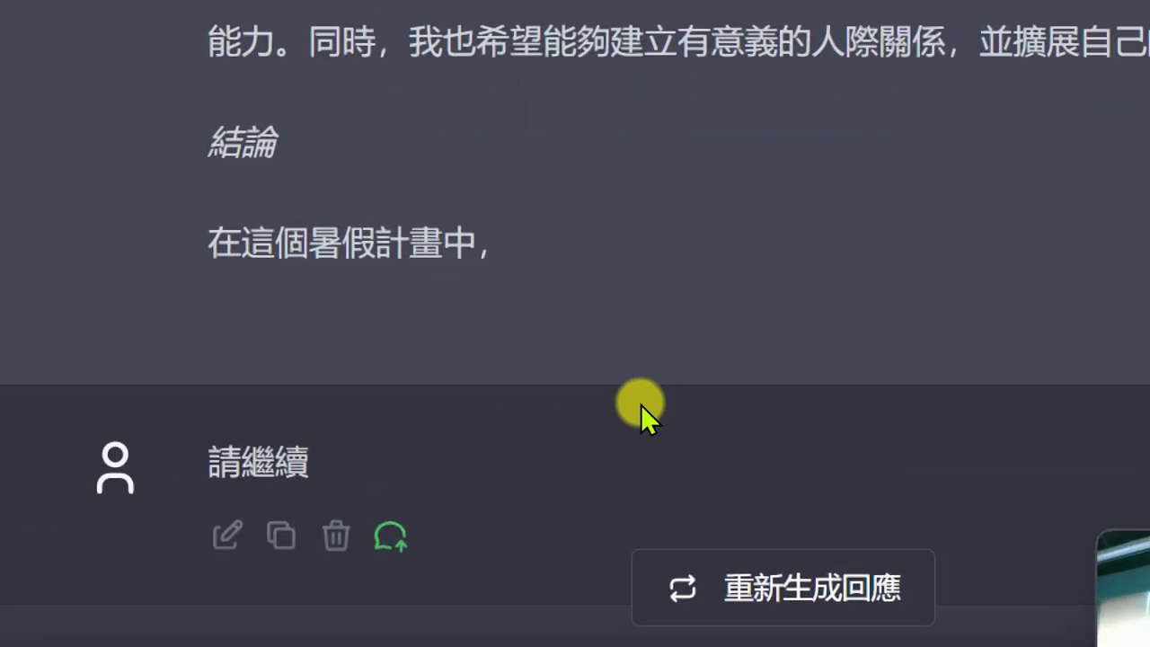
mouse_move(575, 344)
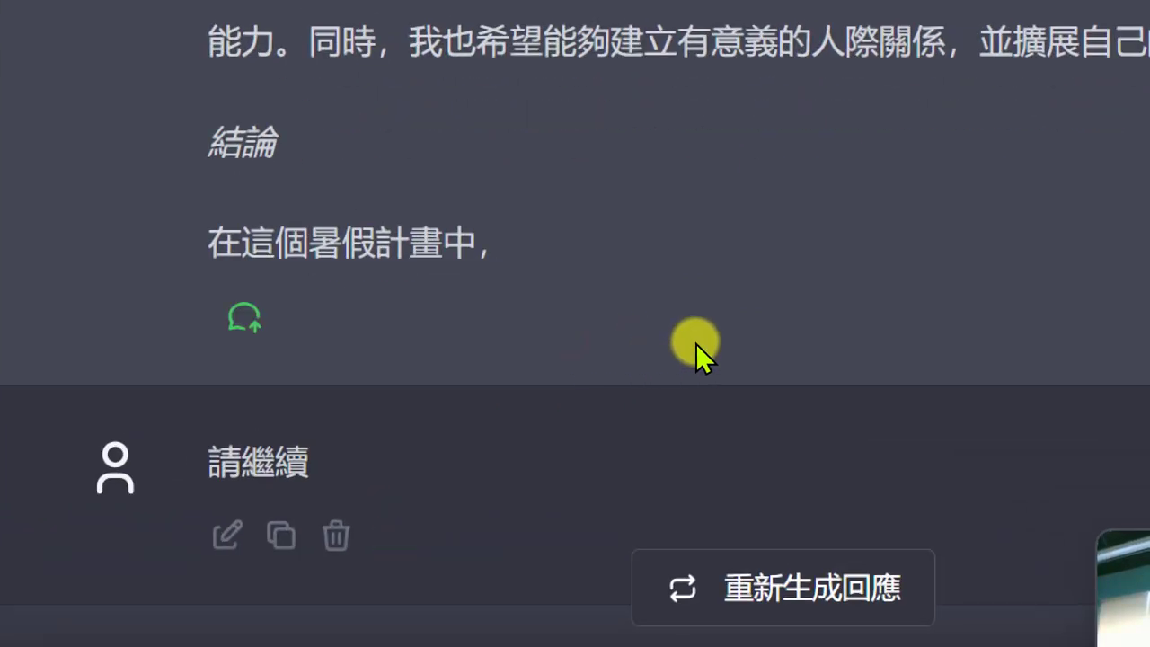
mouse_move(486, 433)
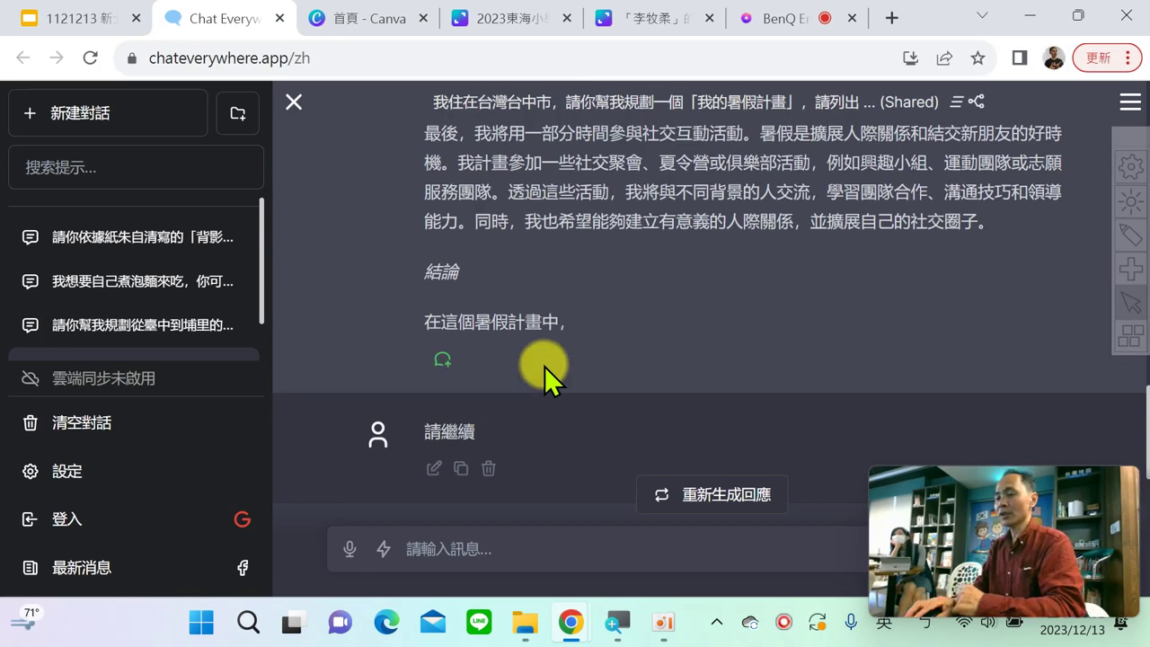
scroll(545, 364, down, 3)
scroll(544, 360, down, 4)
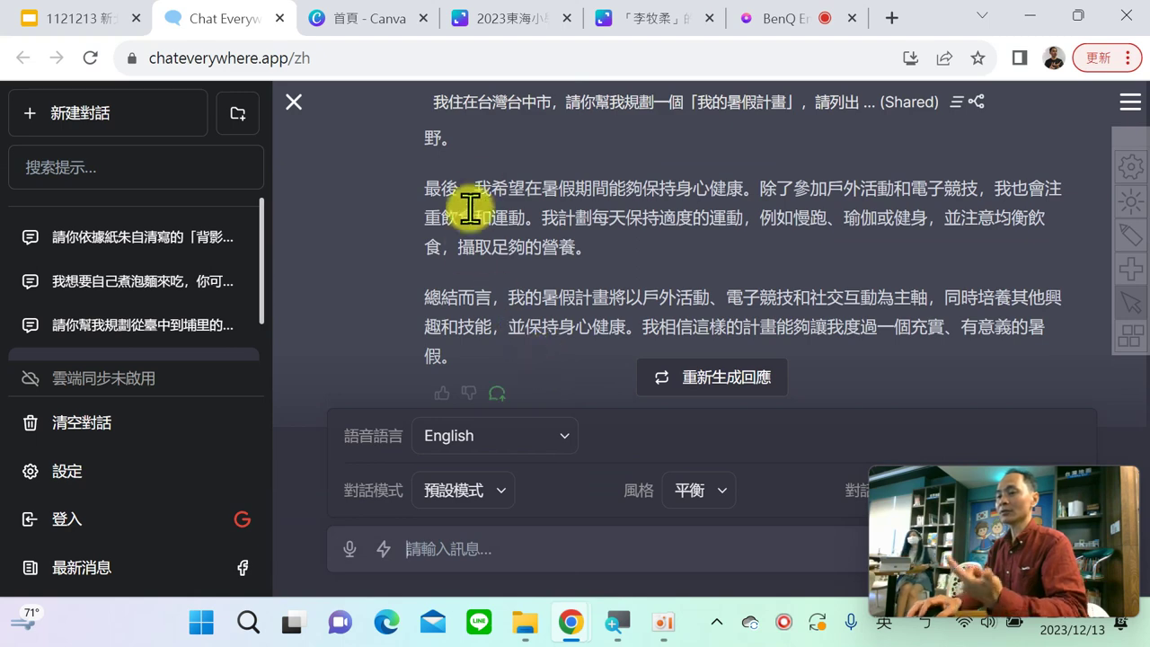
Step: Close the shared conversation and advance the presentation to the slide 「ChatGPT體驗(三):情境要求」
click(279, 18)
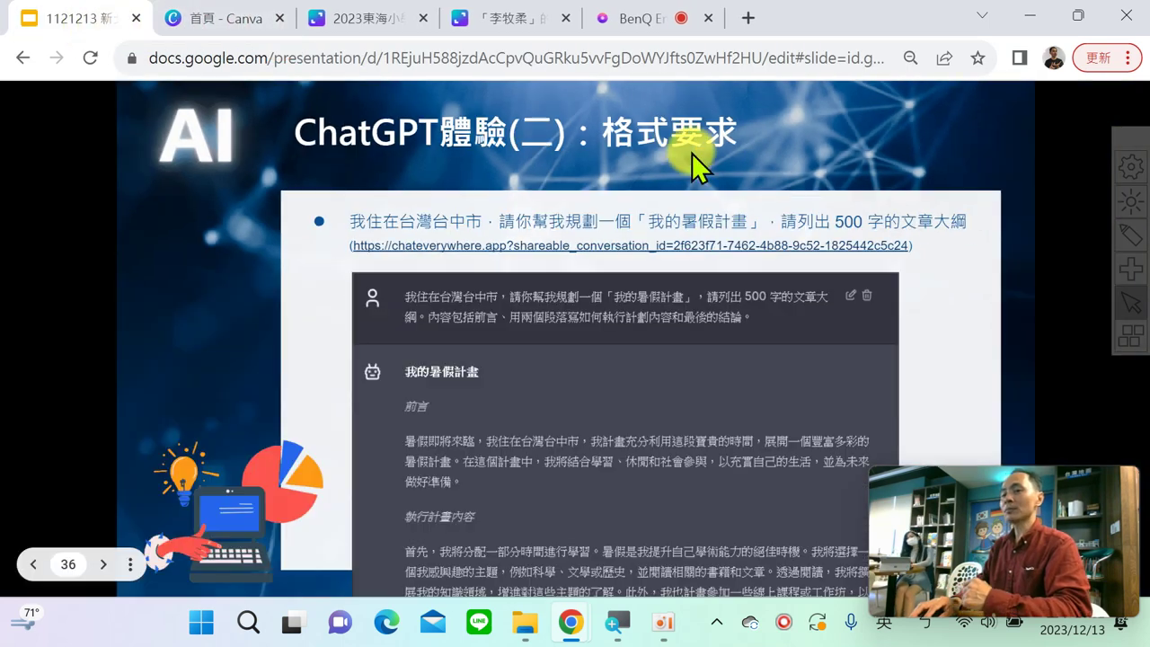
click(1062, 149)
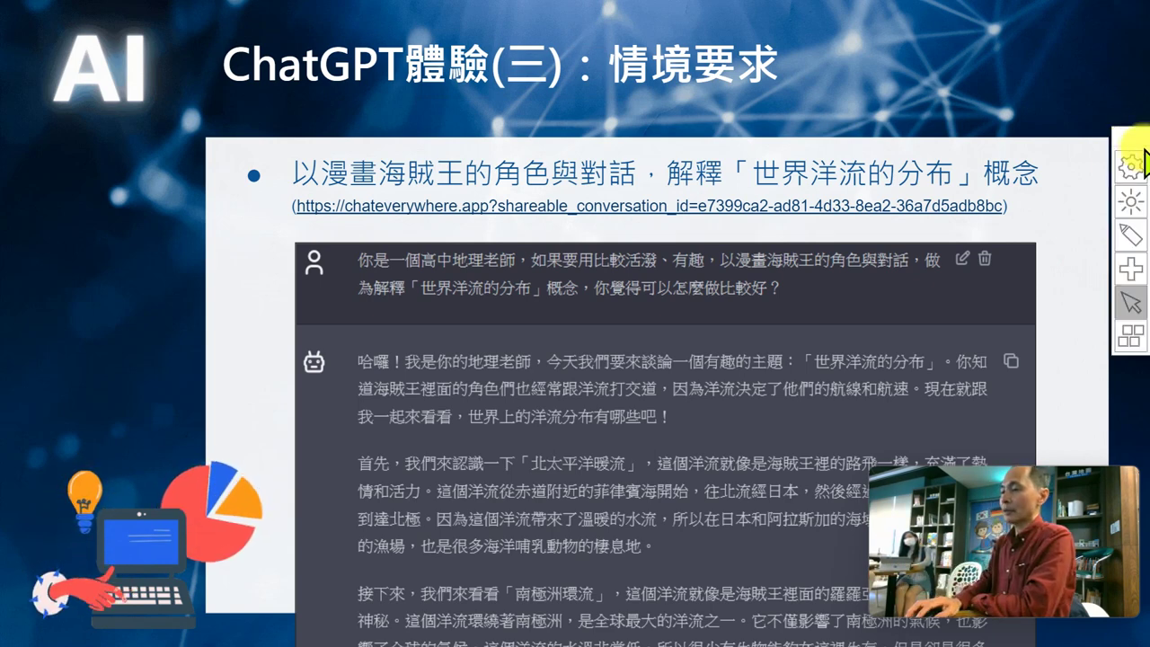
Step: Circle 「以漫畫海賊王的角色與對話」 in red on the slide, mark the ocean currents phrase, and clear the annotations
click(1134, 234)
mouse_move(500, 208)
mouse_down()
mouse_move(290, 180)
mouse_move(573, 97)
mouse_move(642, 159)
mouse_move(503, 205)
mouse_up()
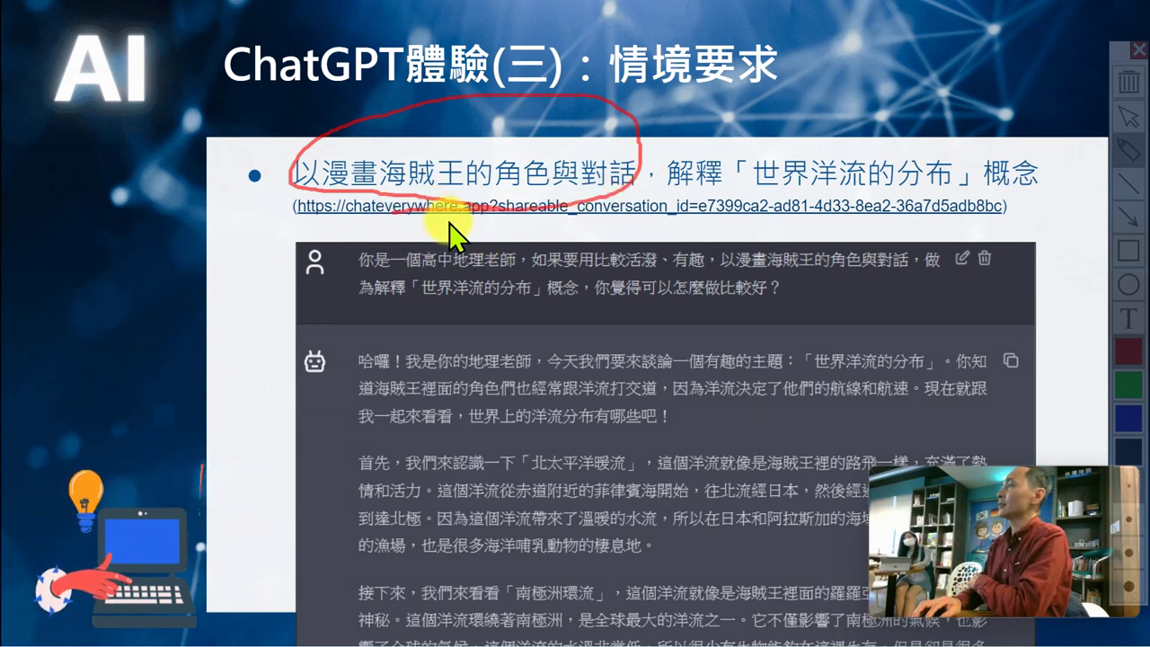
drag(513, 115, 572, 82)
mouse_move(745, 192)
mouse_down()
mouse_move(697, 166)
mouse_move(970, 100)
mouse_move(772, 201)
mouse_up()
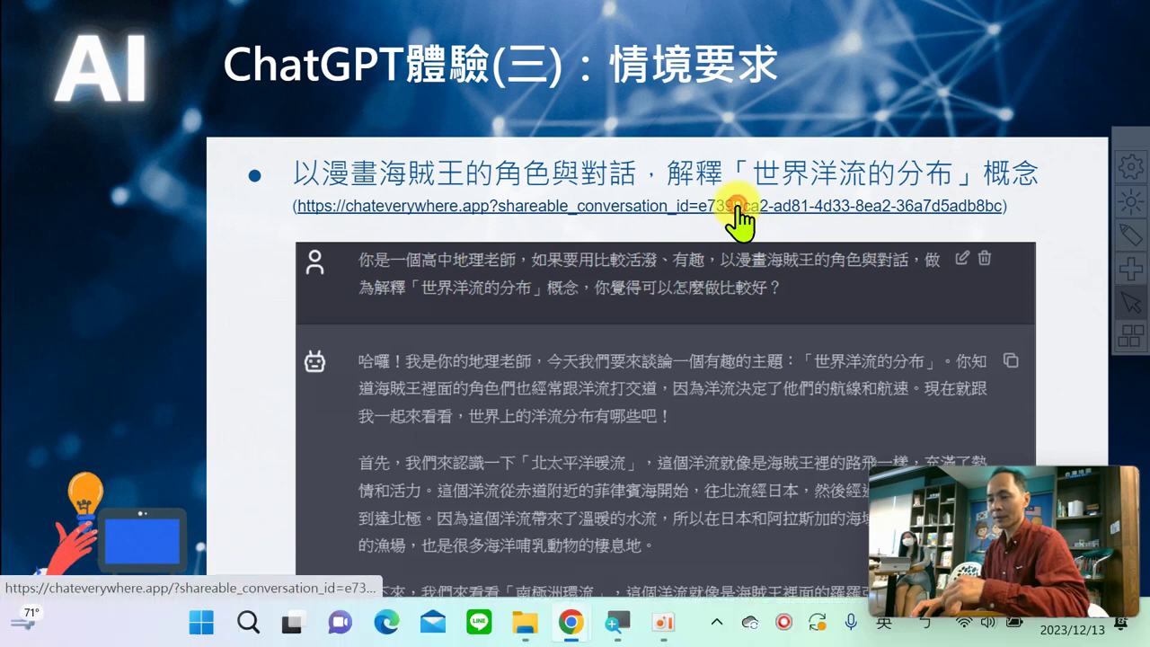
Step: Open the shared conversation linked under the slide's ocean currents heading and go to its first prompt
click(738, 205)
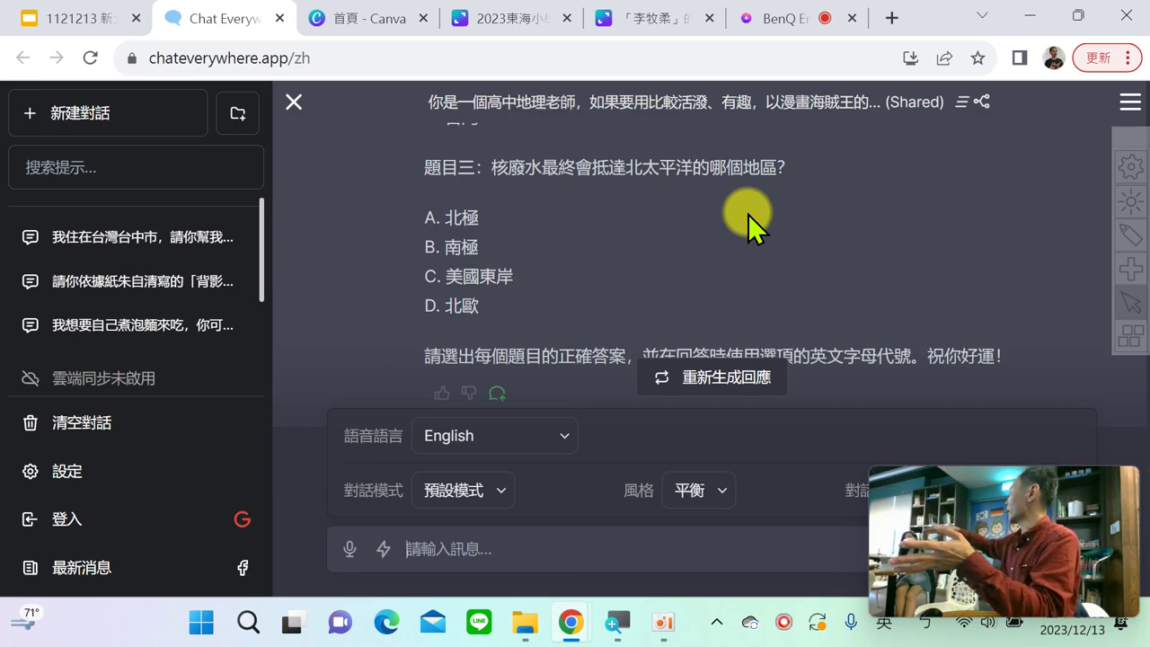
scroll(748, 214, up, 15)
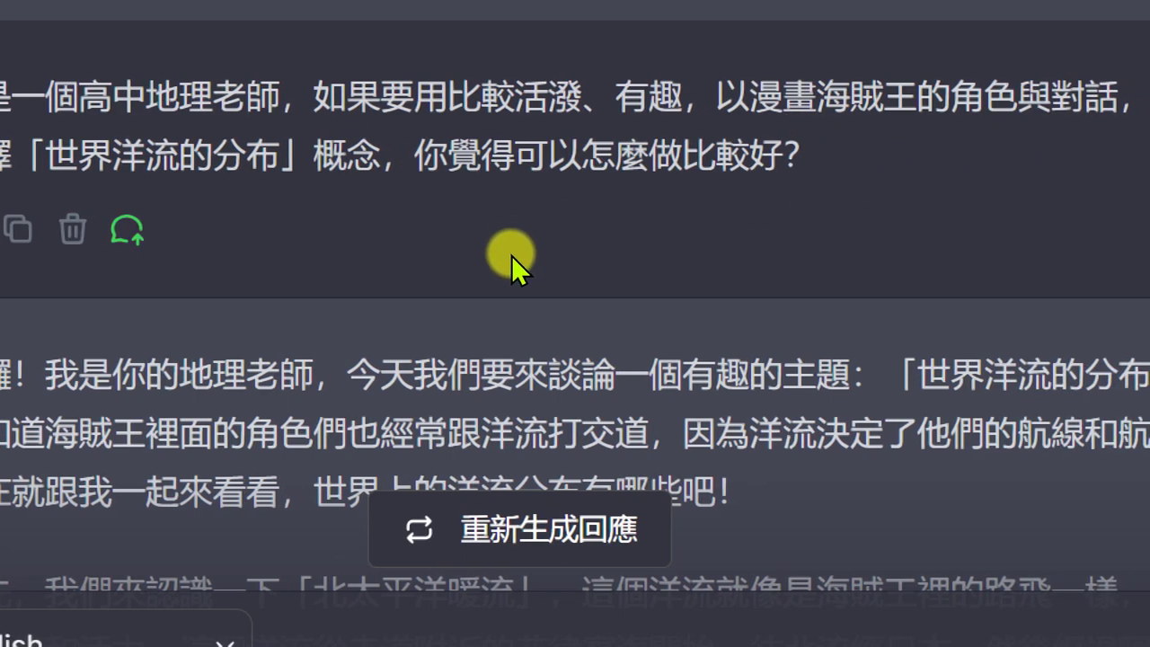
Step: Highlight 「北太平洋」 and the comparison 「海賊王裡的路飛」 in the answer's first ocean current paragraph
scroll(376, 328, down, 3)
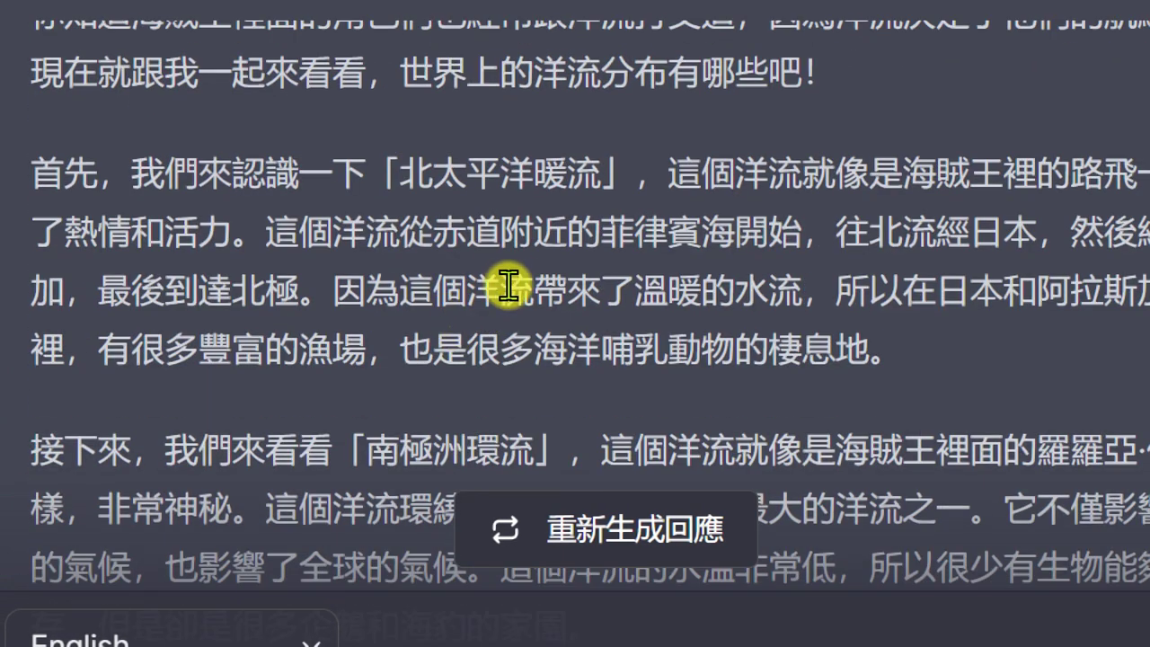
drag(401, 172, 534, 173)
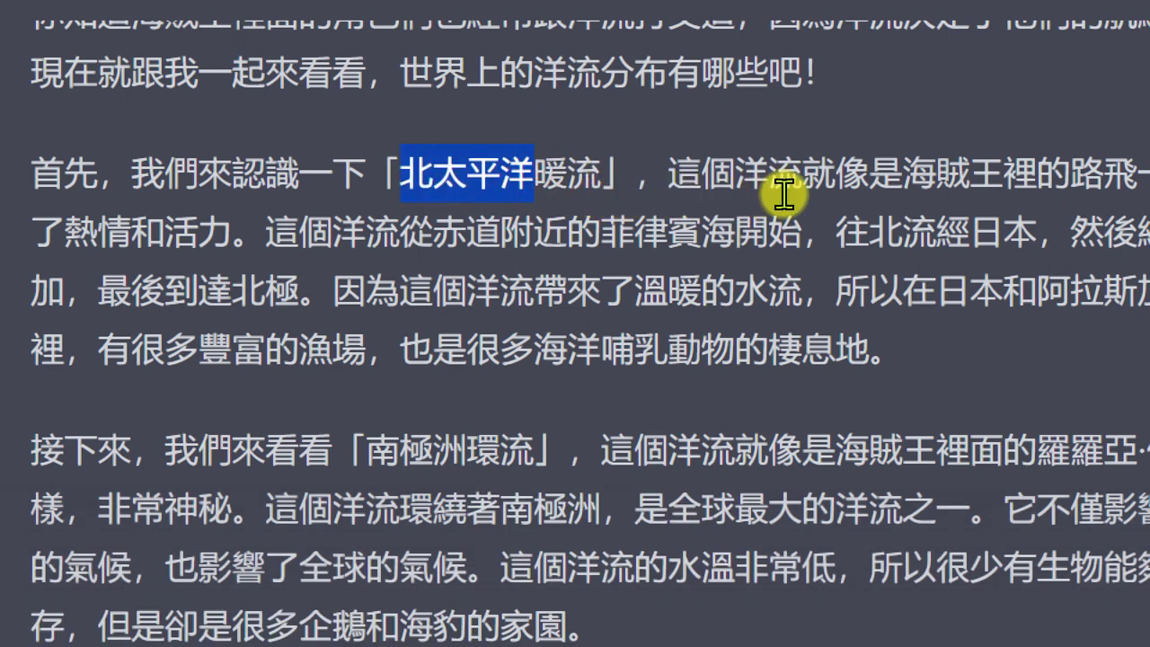
drag(899, 192, 975, 197)
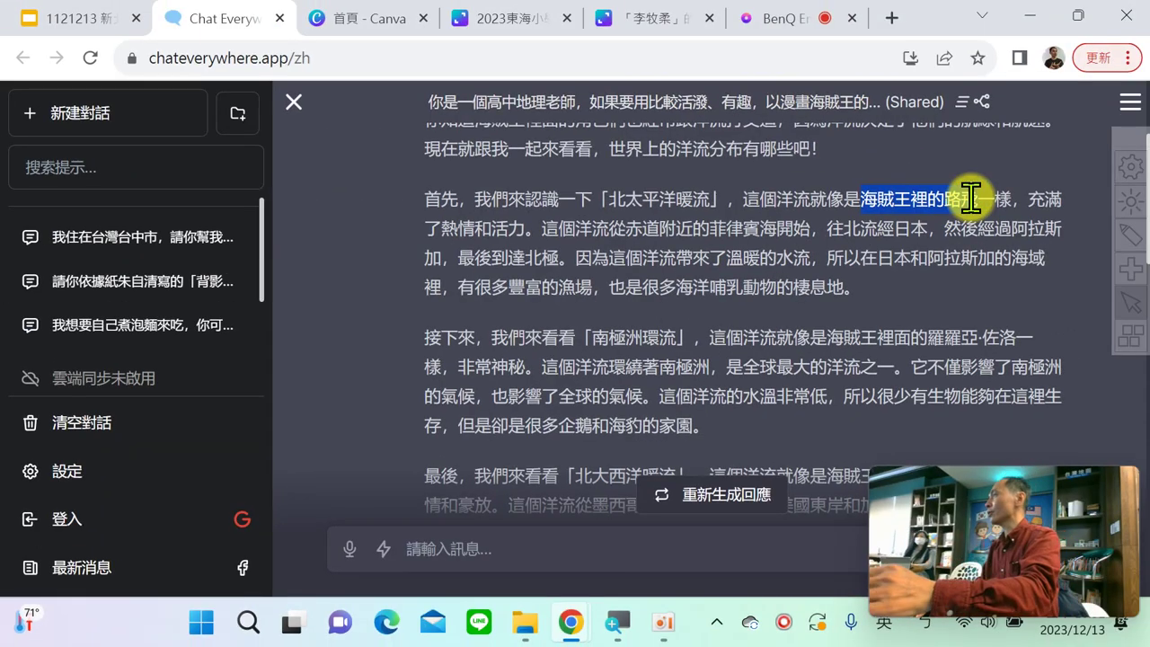
click(993, 203)
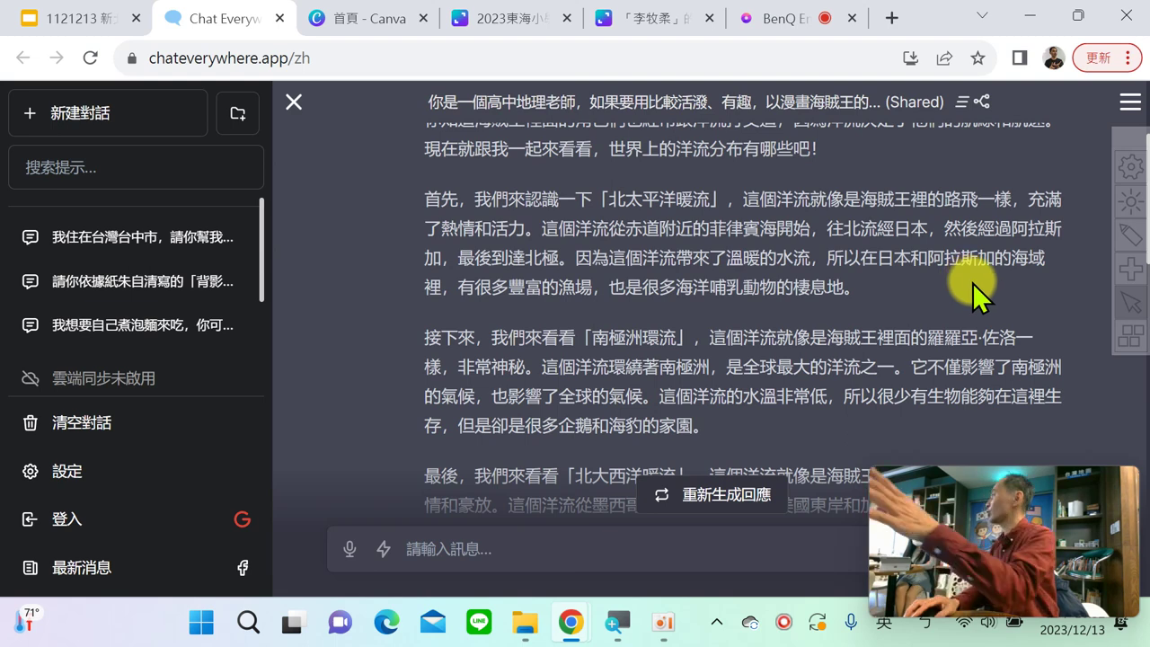
Step: Highlight 「最近日本開始排放處理過的核廢水」 and 「出一個情境題組的題目」 in the follow-up prompt
scroll(967, 283, down, 5)
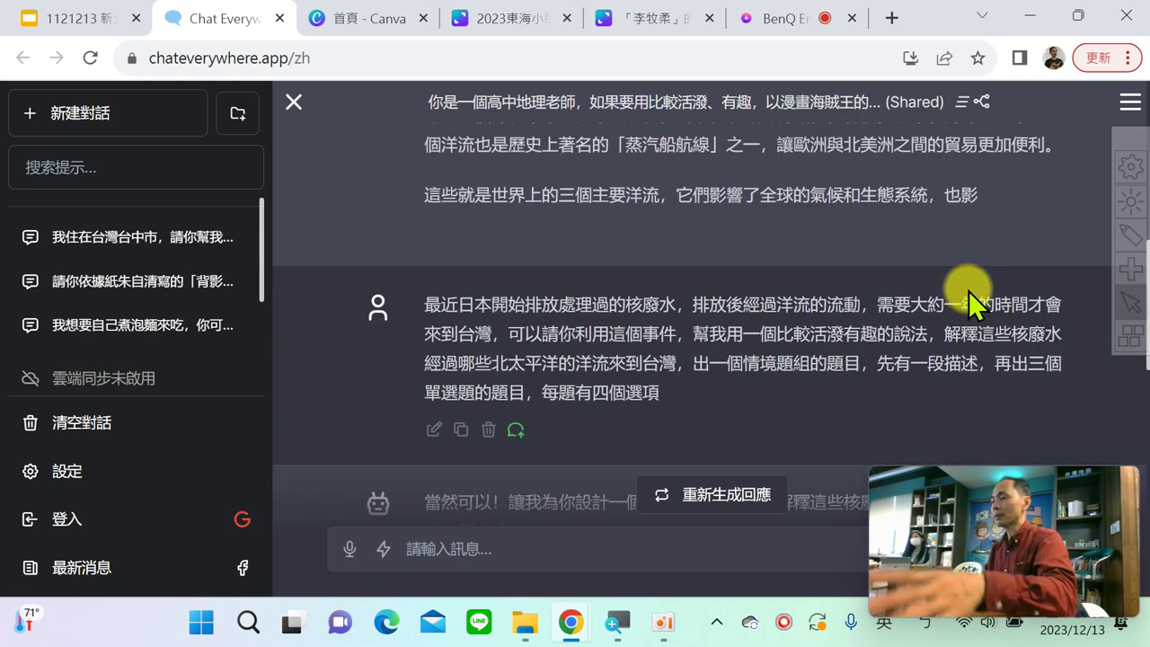
scroll(969, 290, down, 1)
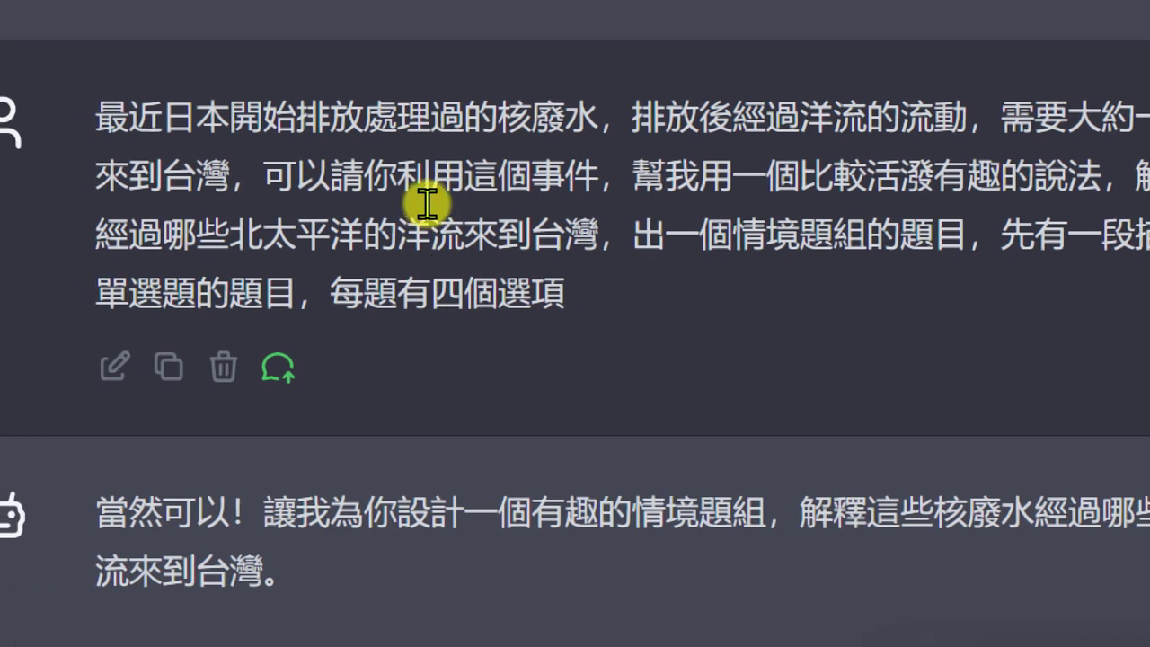
drag(427, 204, 688, 189)
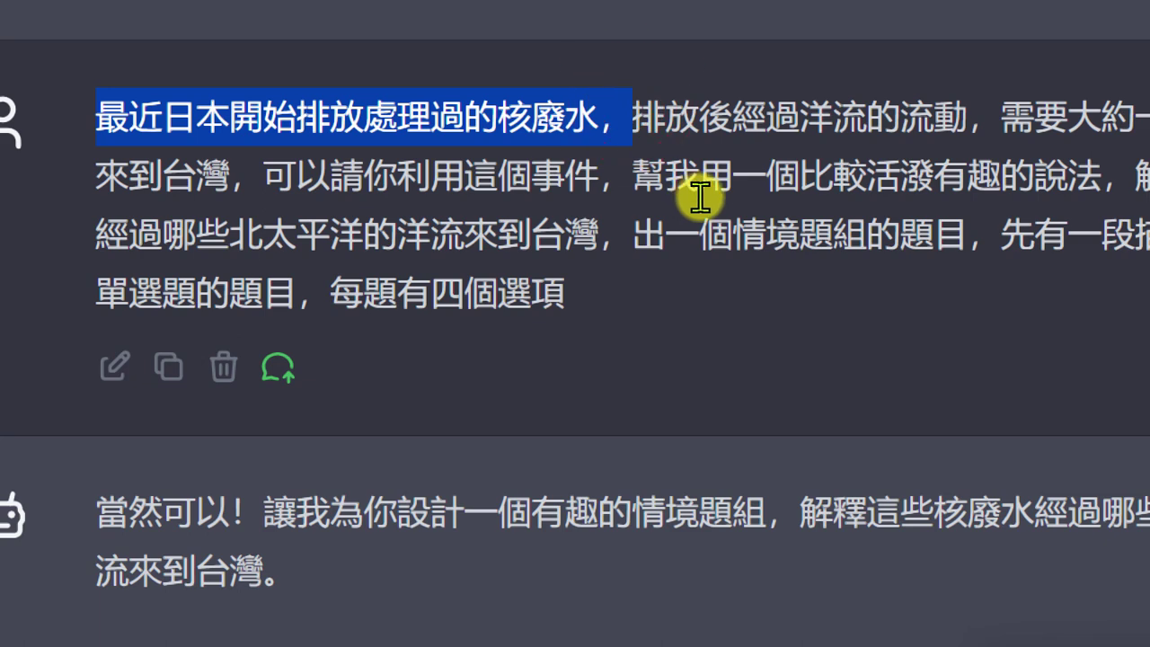
click(697, 194)
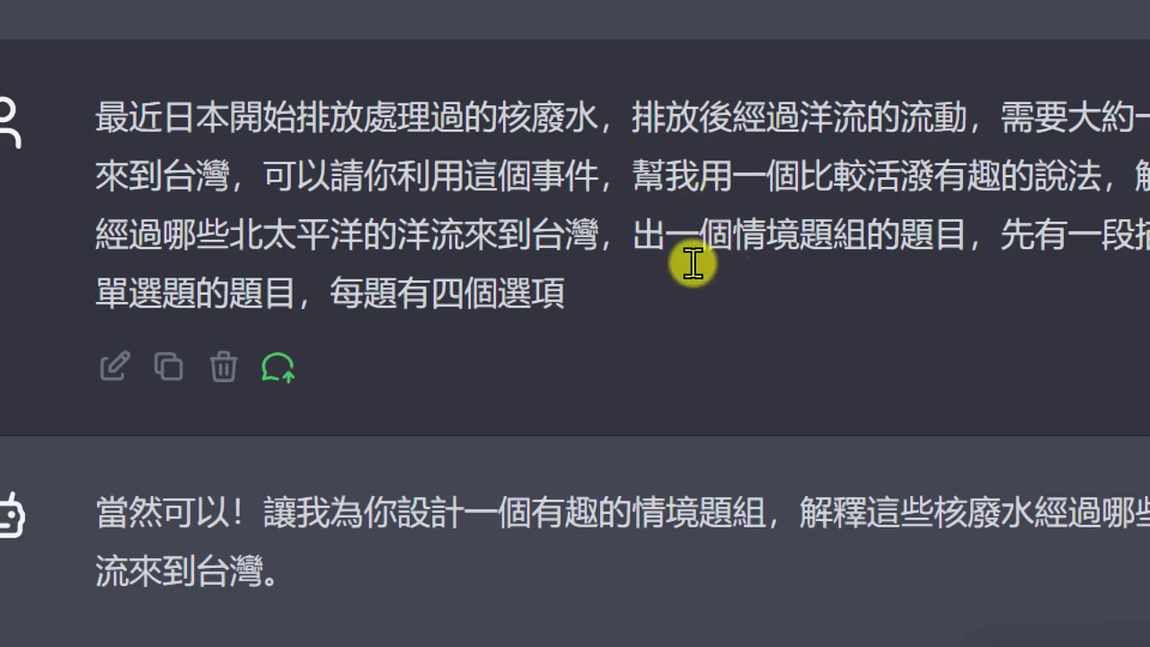
drag(689, 264, 859, 261)
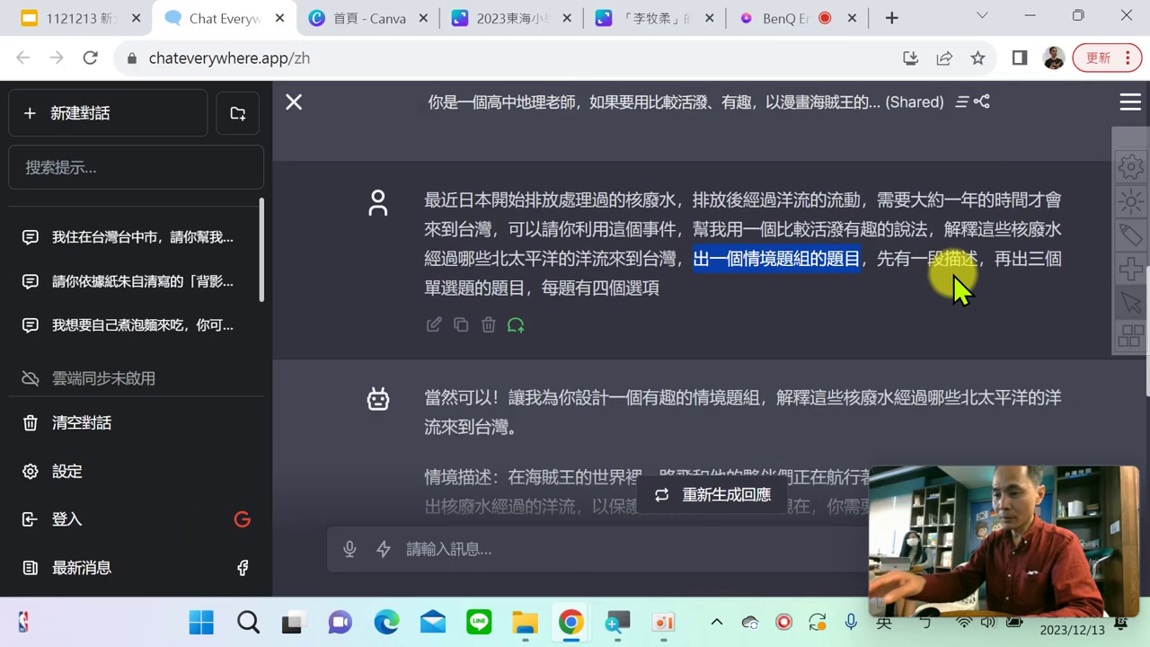
click(903, 293)
Step: Review the generated scenario description and its multiple-choice questions, and close the shared conversation to return to the slides
scroll(853, 277, down, 3)
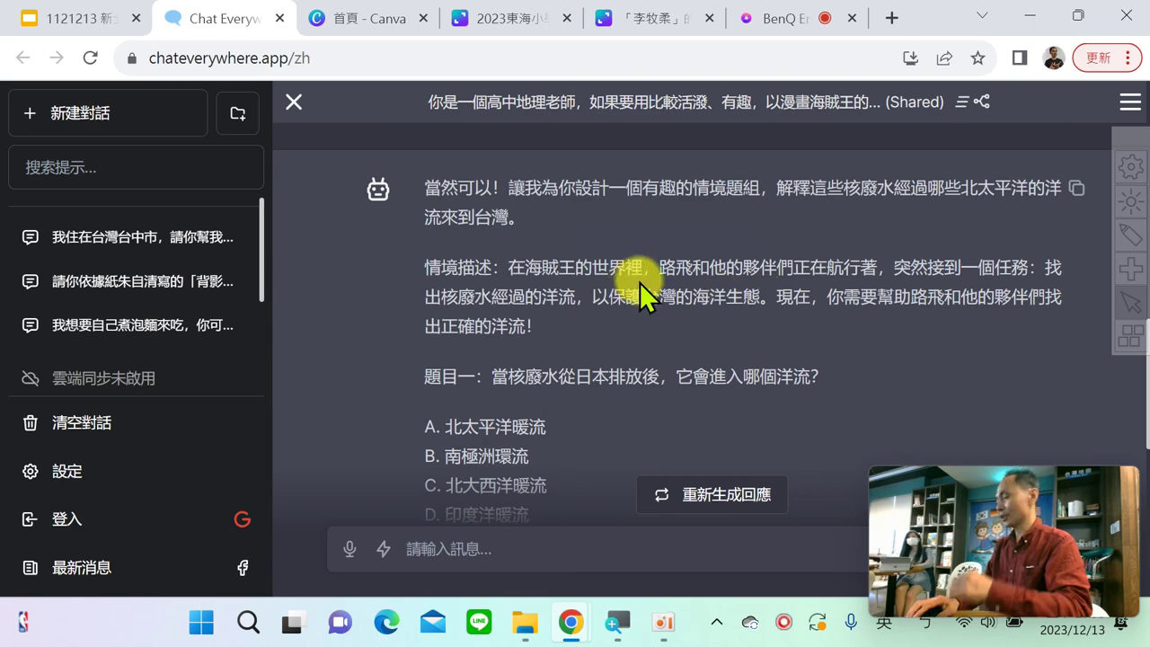
scroll(640, 287, down, 2)
scroll(647, 302, down, 5)
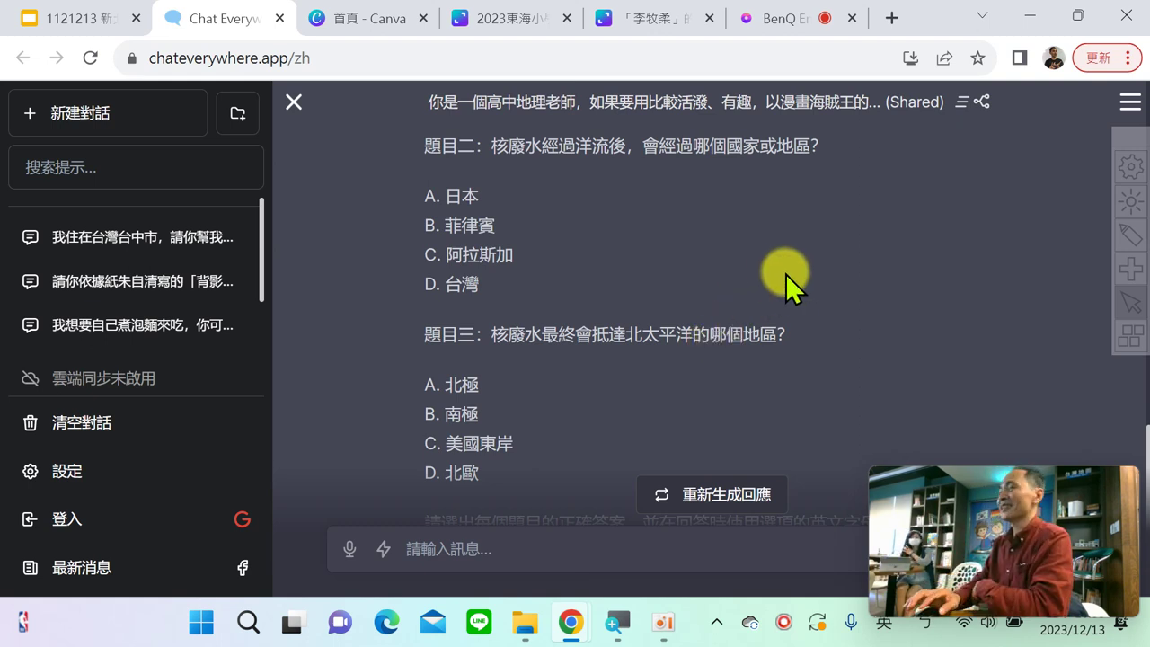
click(279, 18)
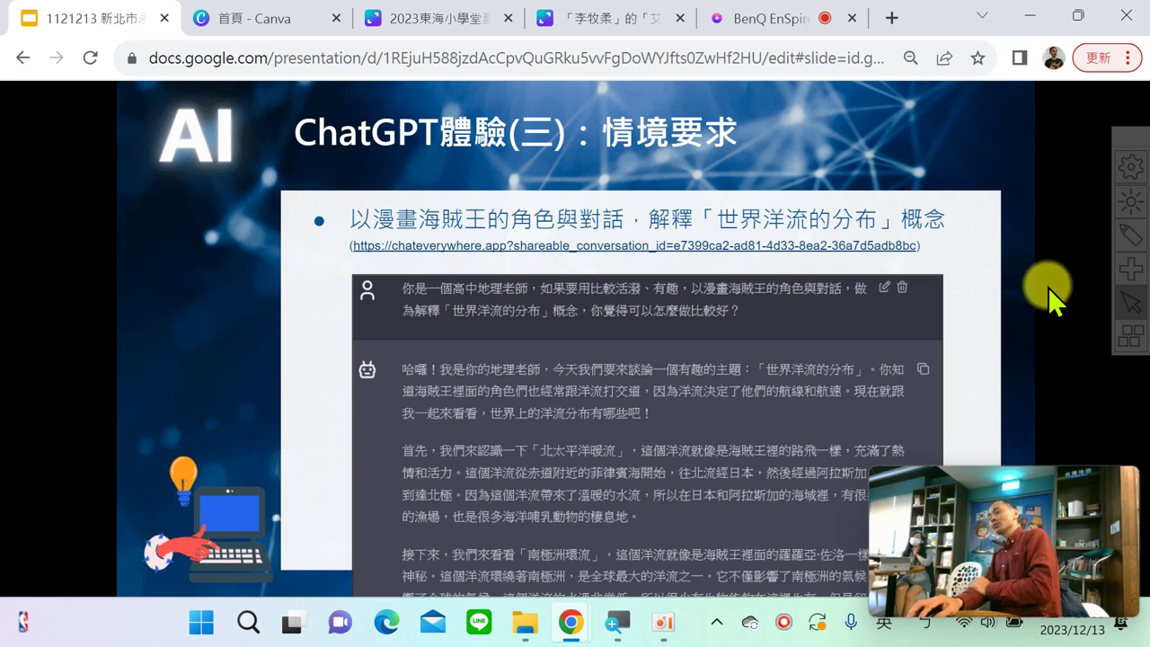
Step: Resume the full-screen slideshow at the quantum mechanics slide, open its linked shared conversation and go to the first prompt
key(ctrl+shift+f)
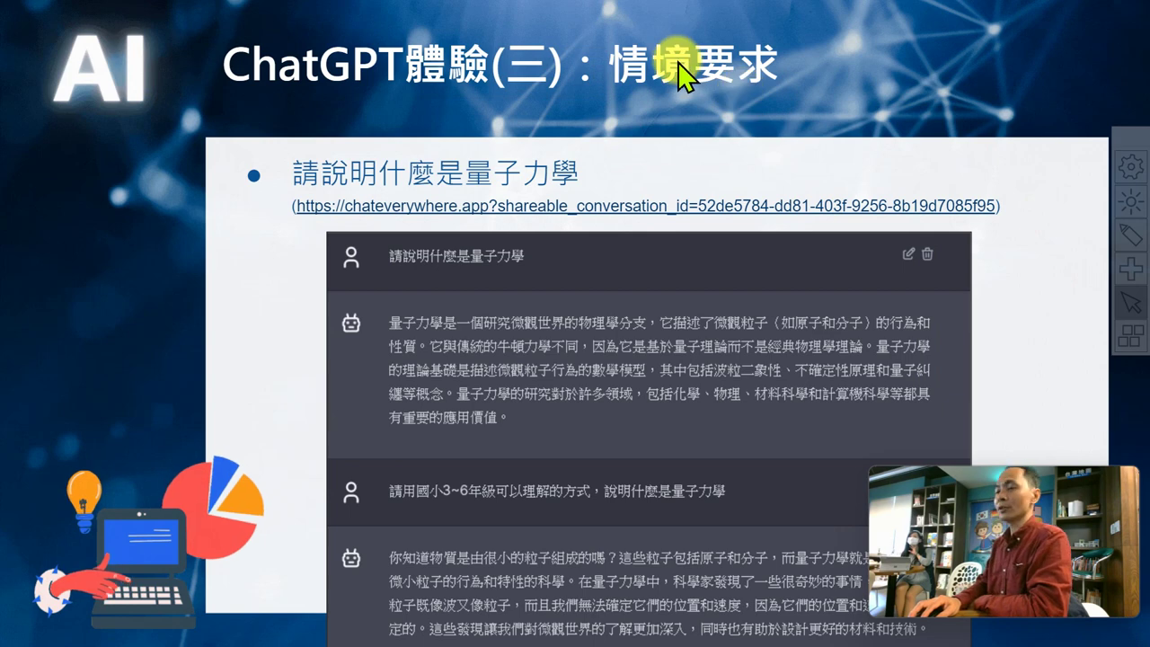
click(733, 206)
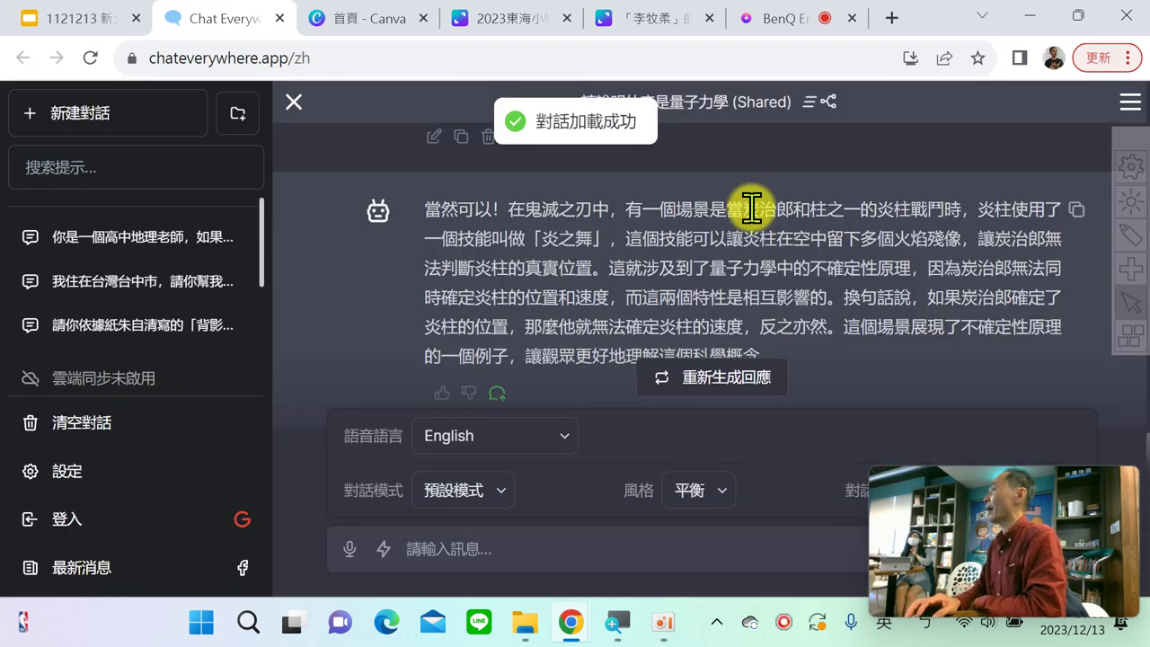
scroll(762, 240, up, 10)
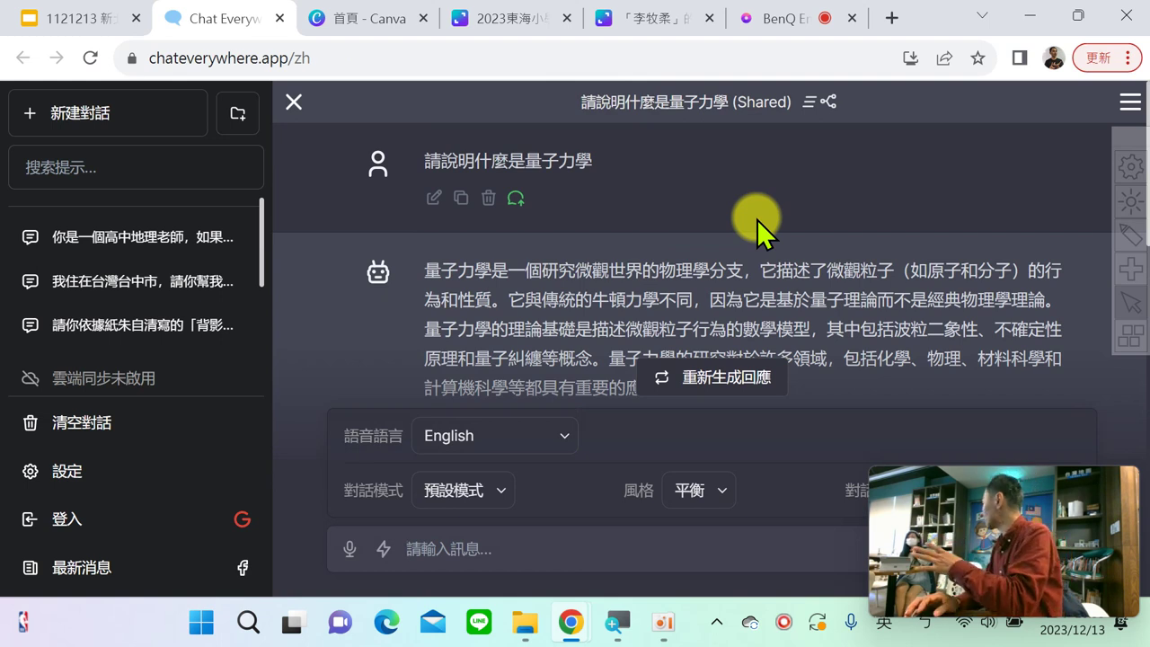
Step: Highlight 「國小3~6年級可以理解的方式，說明什麼是量子力學」 in the second prompt of the quantum mechanics conversation
scroll(757, 219, down, 5)
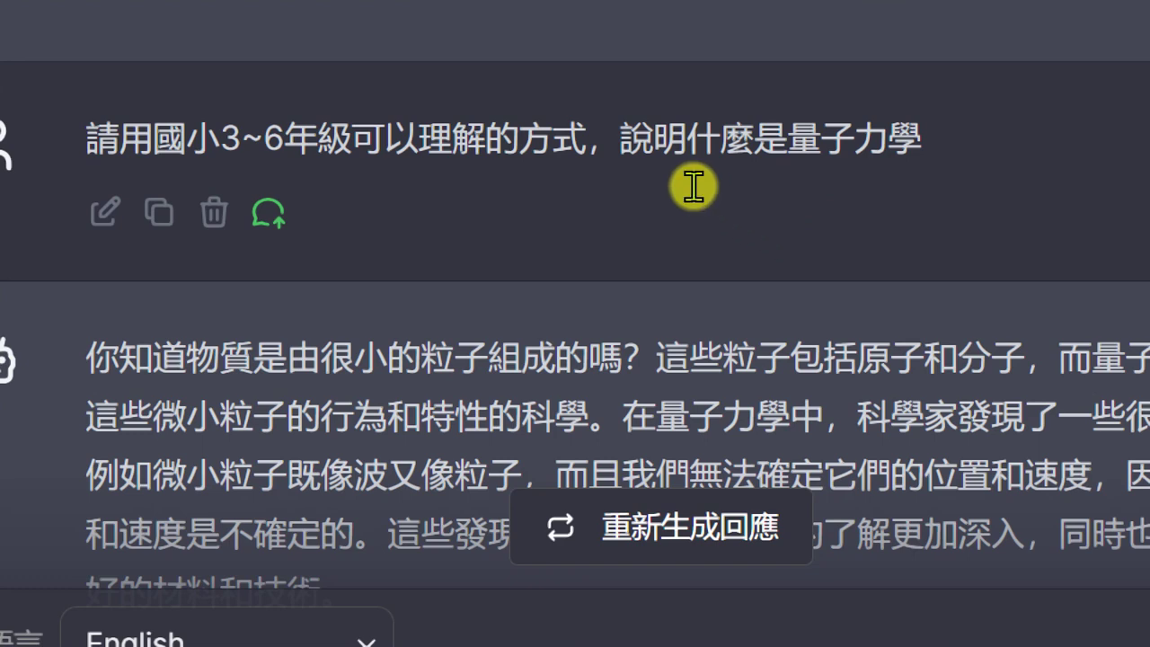
drag(462, 179, 850, 180)
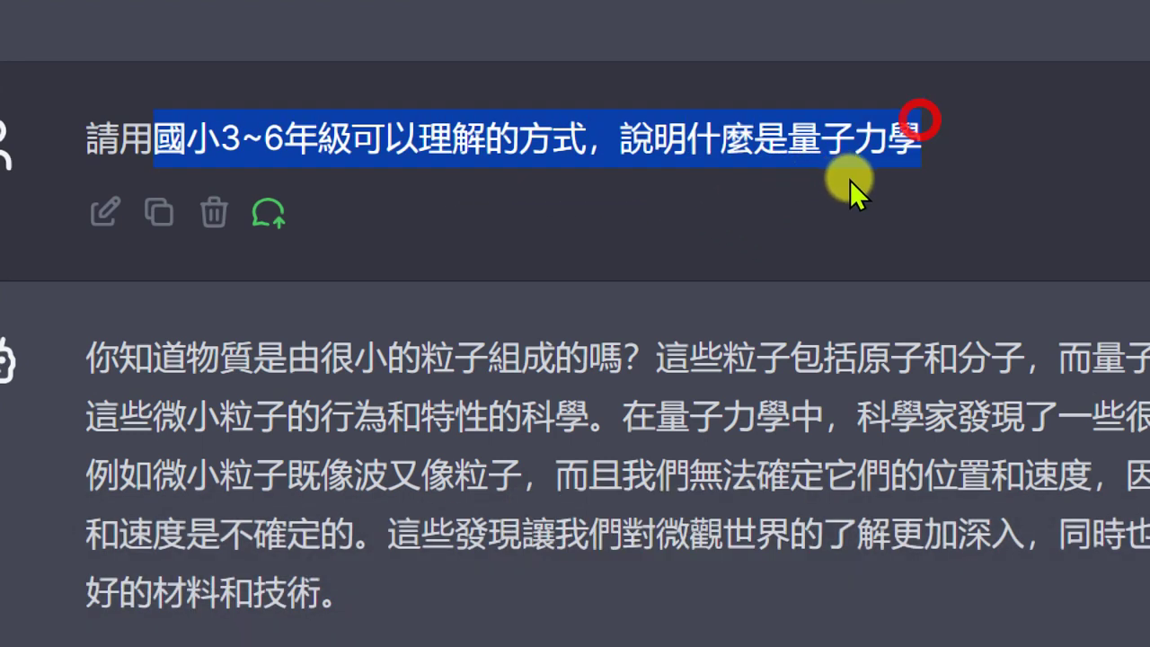
click(850, 180)
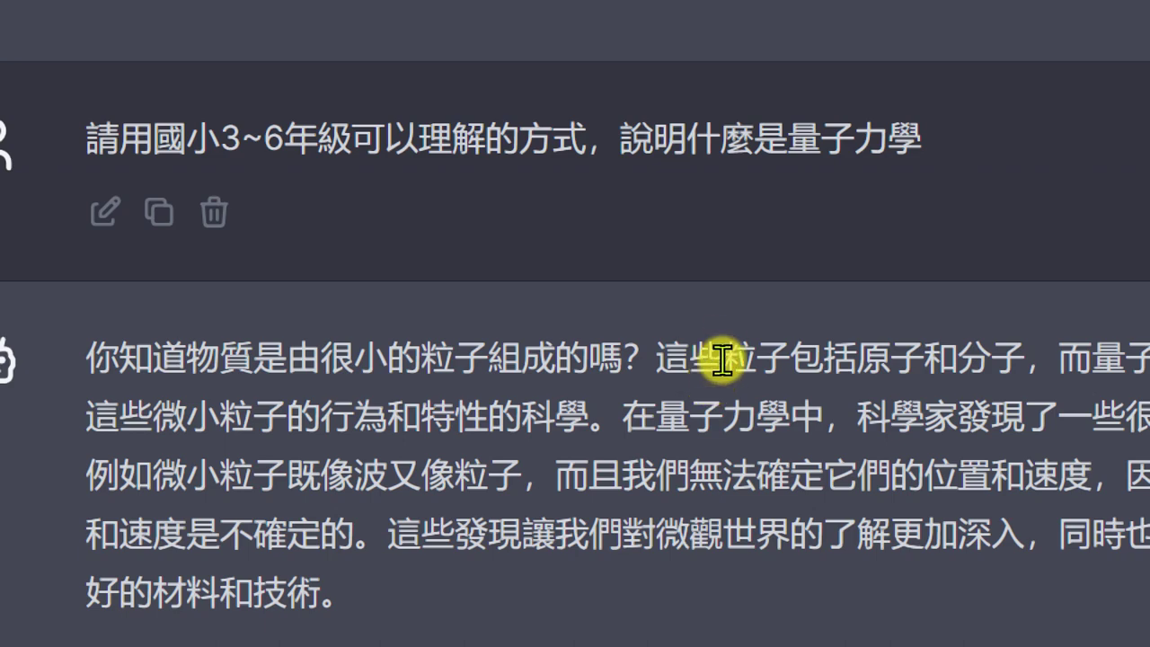
Step: Highlight 「每個鬼都有自己獨特的能力」 and the passage on 「不確定性原理」 in the answer to the 鬼滅之刃 prompt
scroll(719, 351, down, 5)
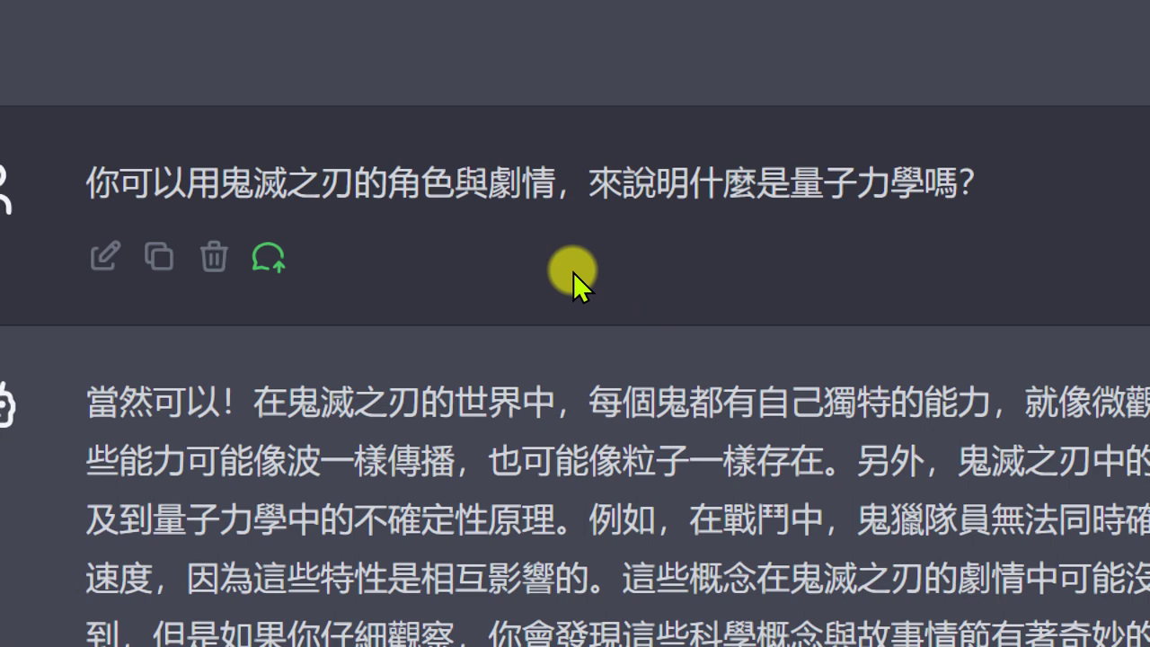
scroll(626, 345, down, 2)
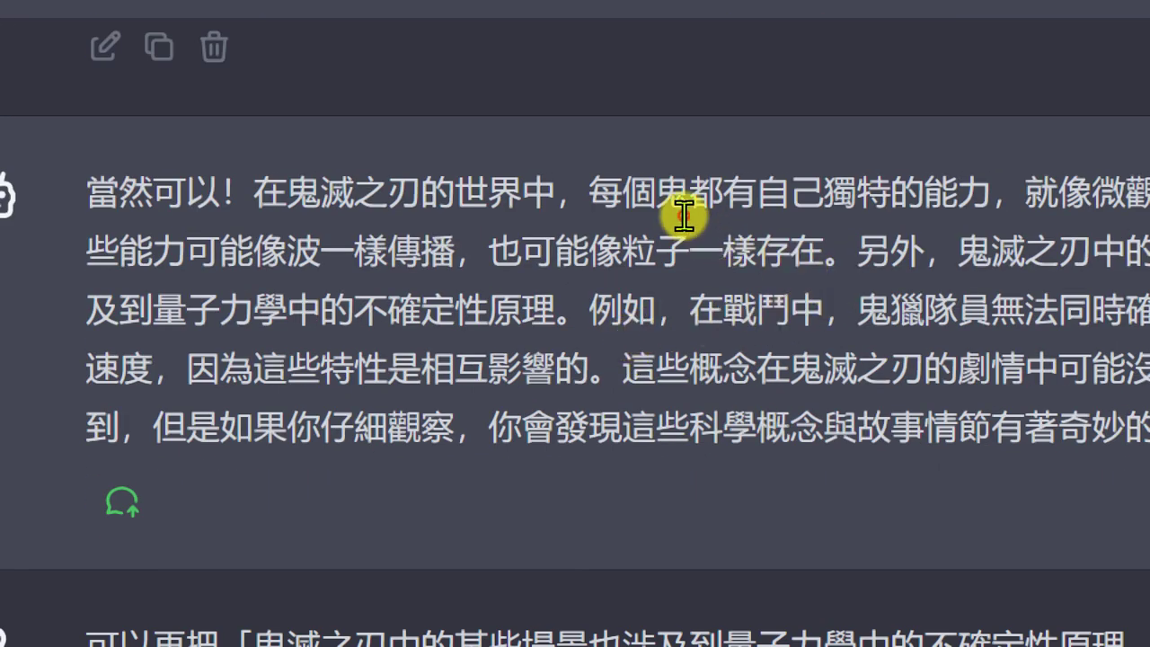
drag(685, 215, 882, 207)
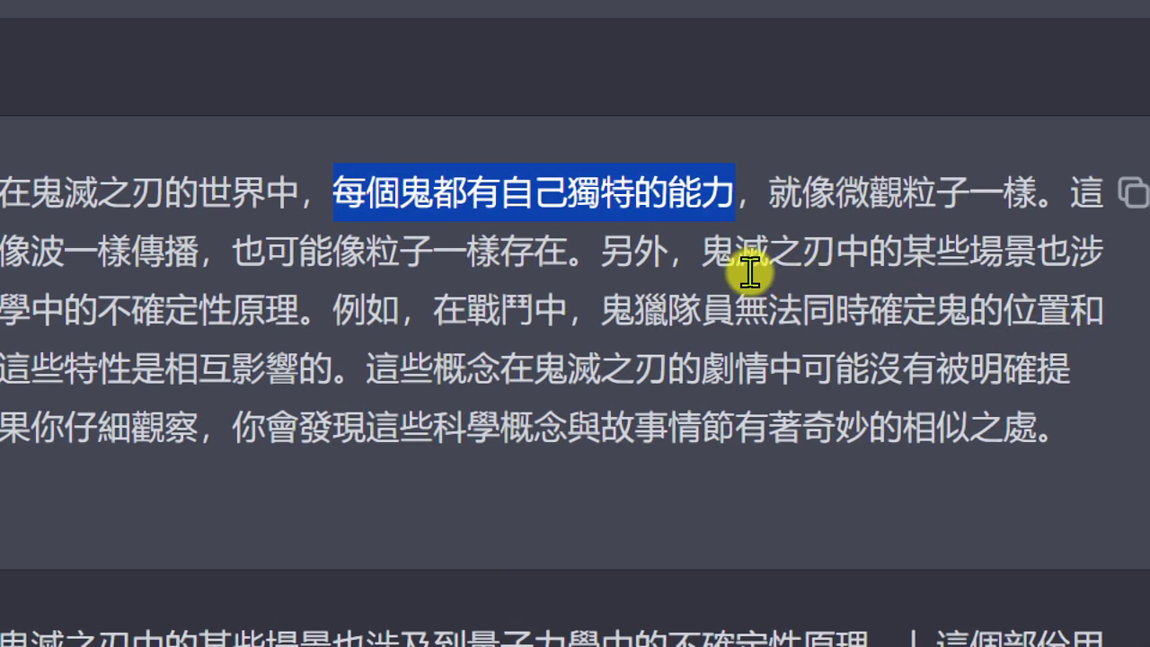
drag(587, 264, 1040, 267)
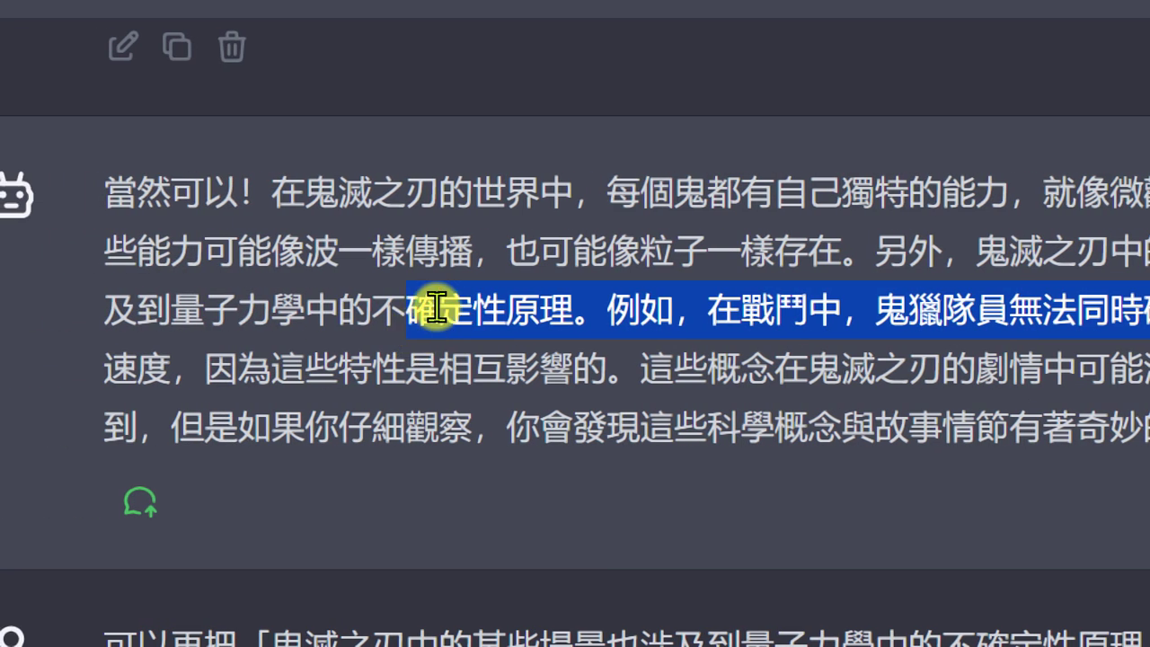
click(457, 300)
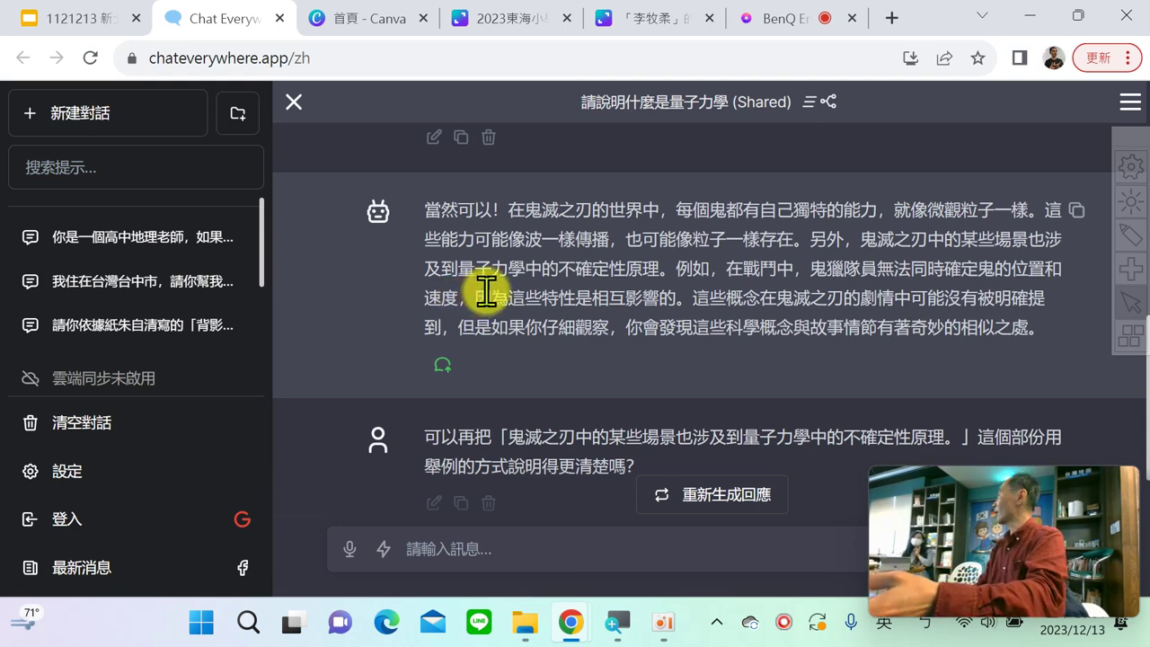
Step: Highlight the 炭治郎 versus 炎柱 battle scene and 「炎之舞」 in the final answer, and close the shared conversation
scroll(518, 276, down, 1)
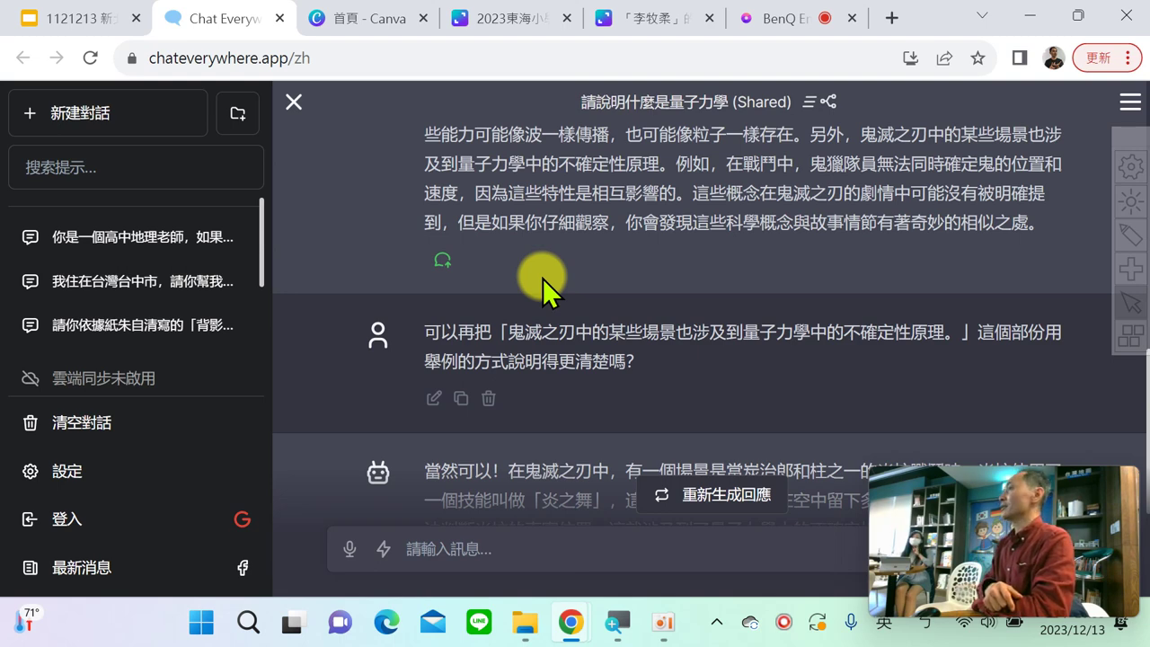
scroll(548, 270, down, 3)
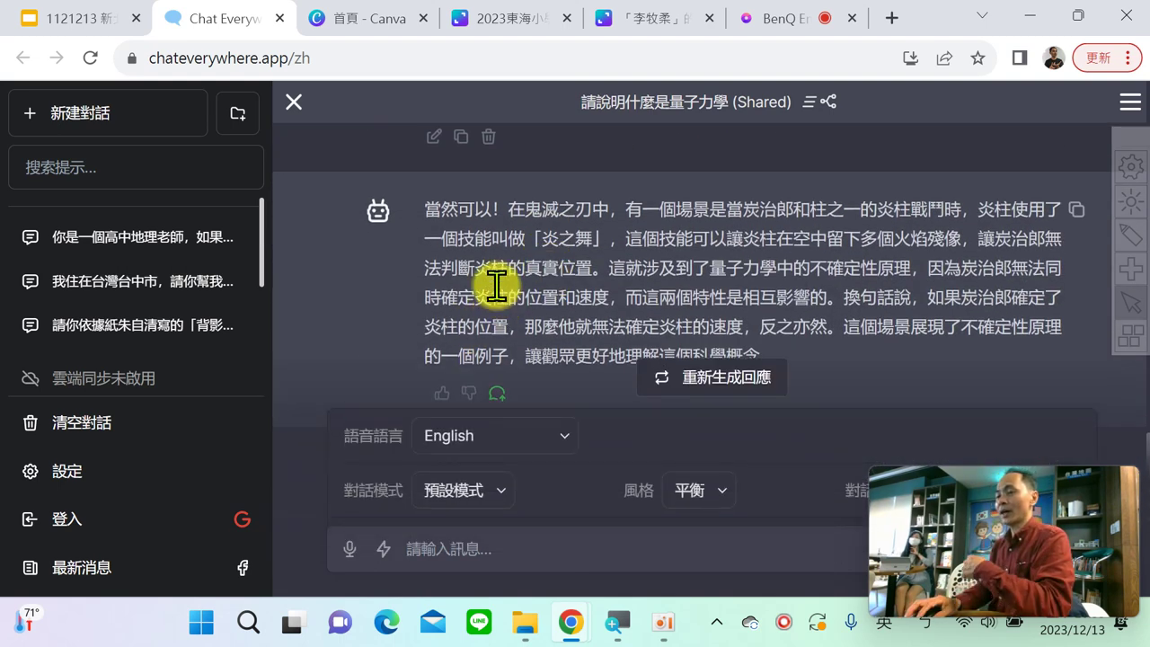
drag(509, 207, 945, 205)
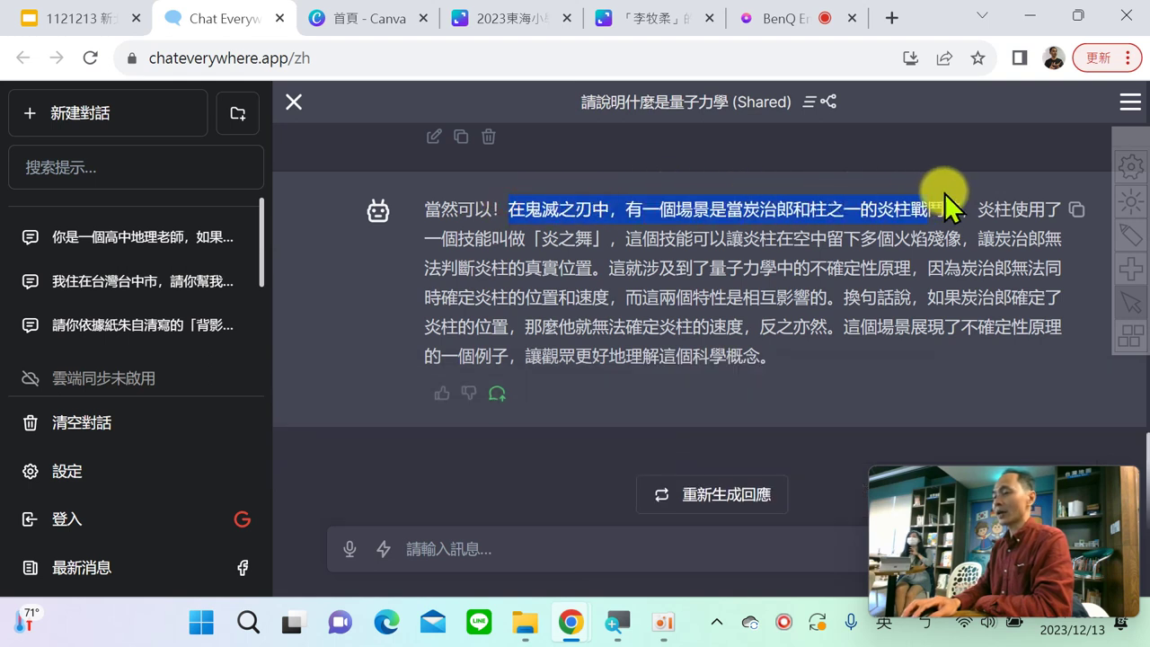
click(809, 208)
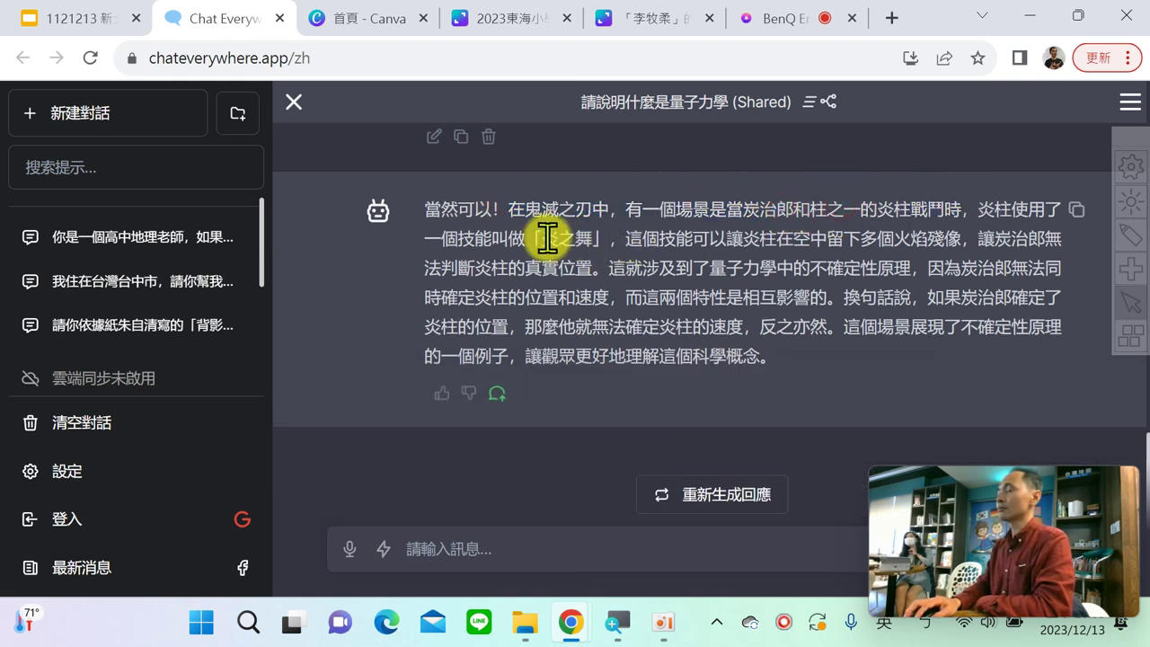
drag(536, 239, 657, 239)
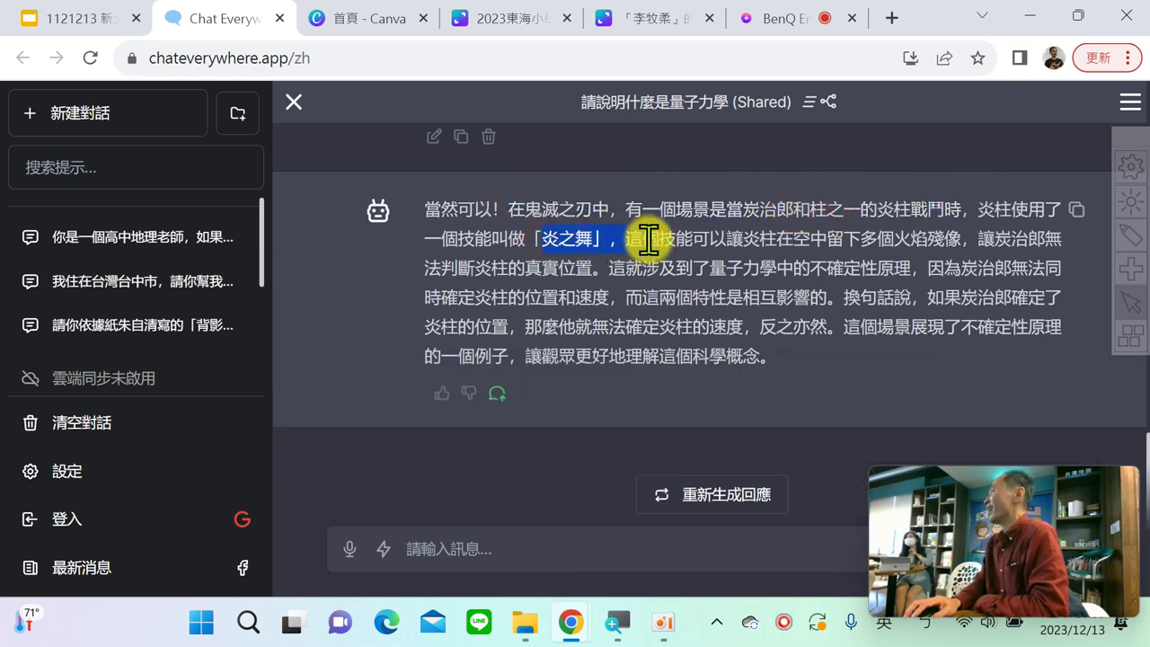
click(693, 256)
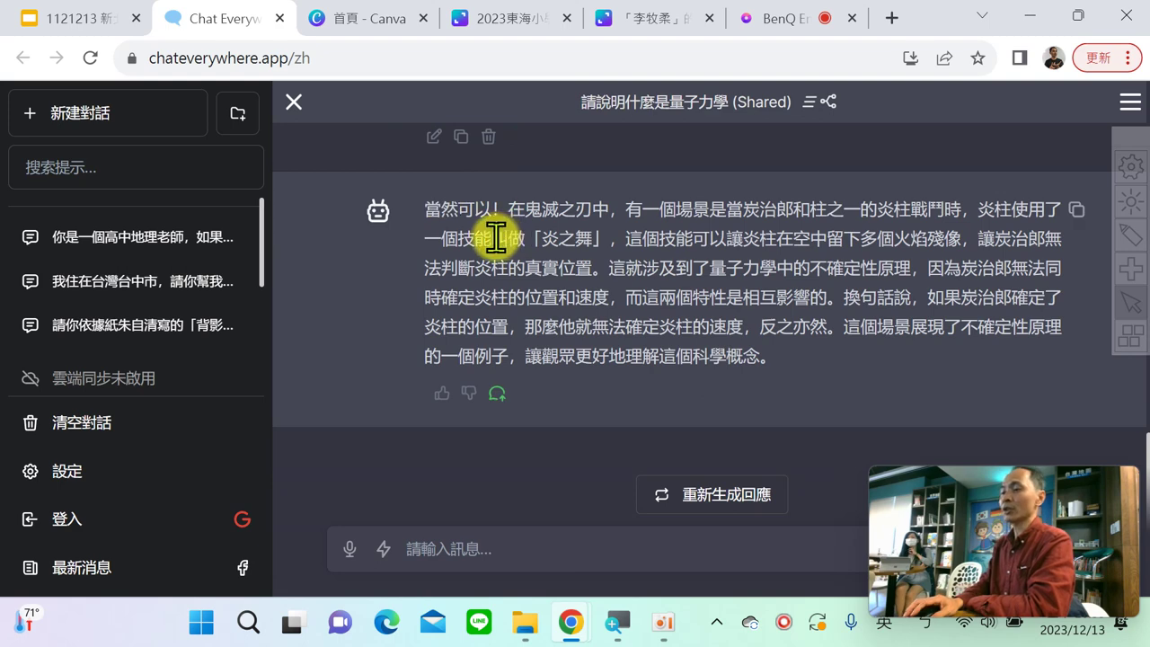
click(279, 18)
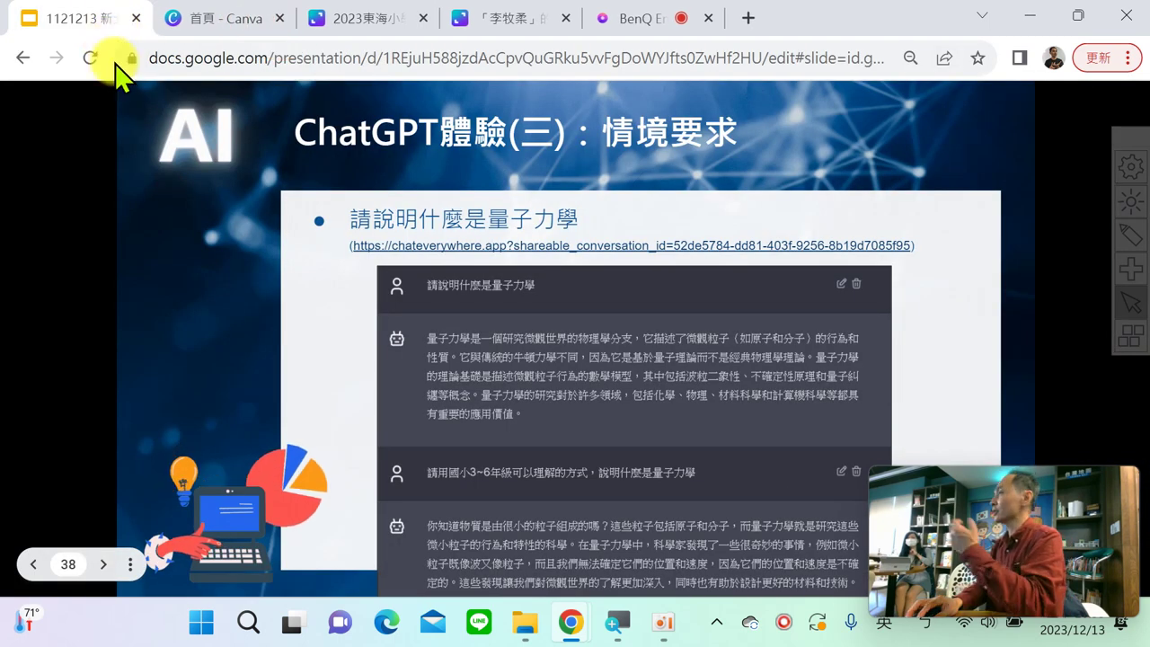
Step: Open the shared conversation linked on the 牛頓三大定律 slide and review it from the first prompt to the 西遊記 prompt
click(1021, 160)
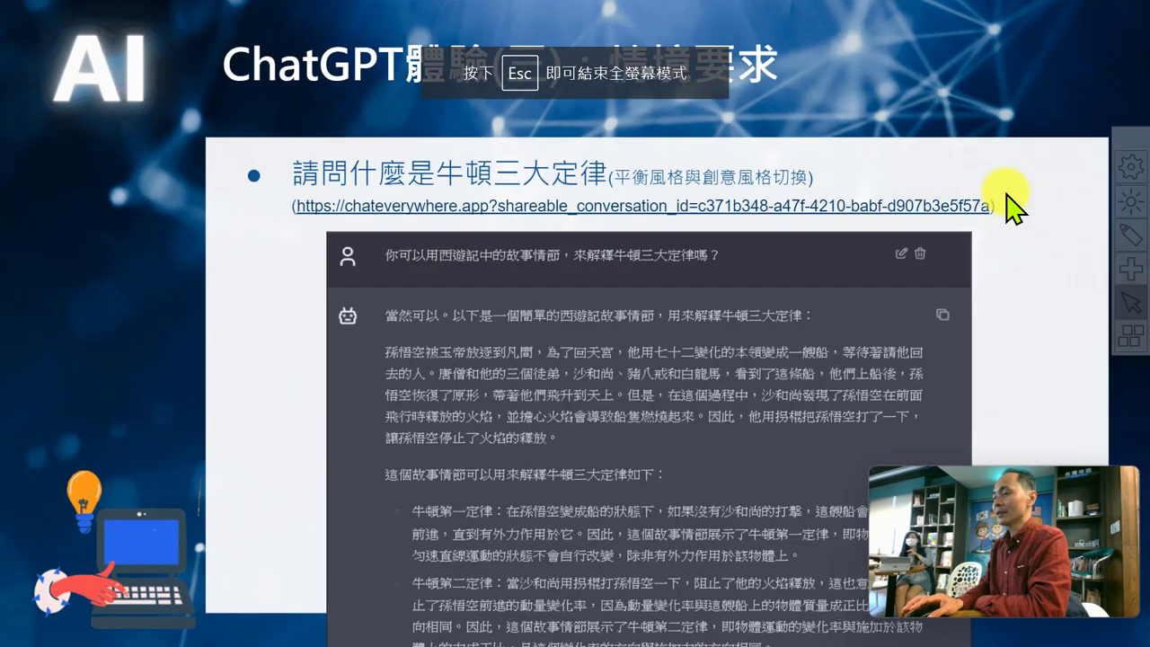
click(1007, 193)
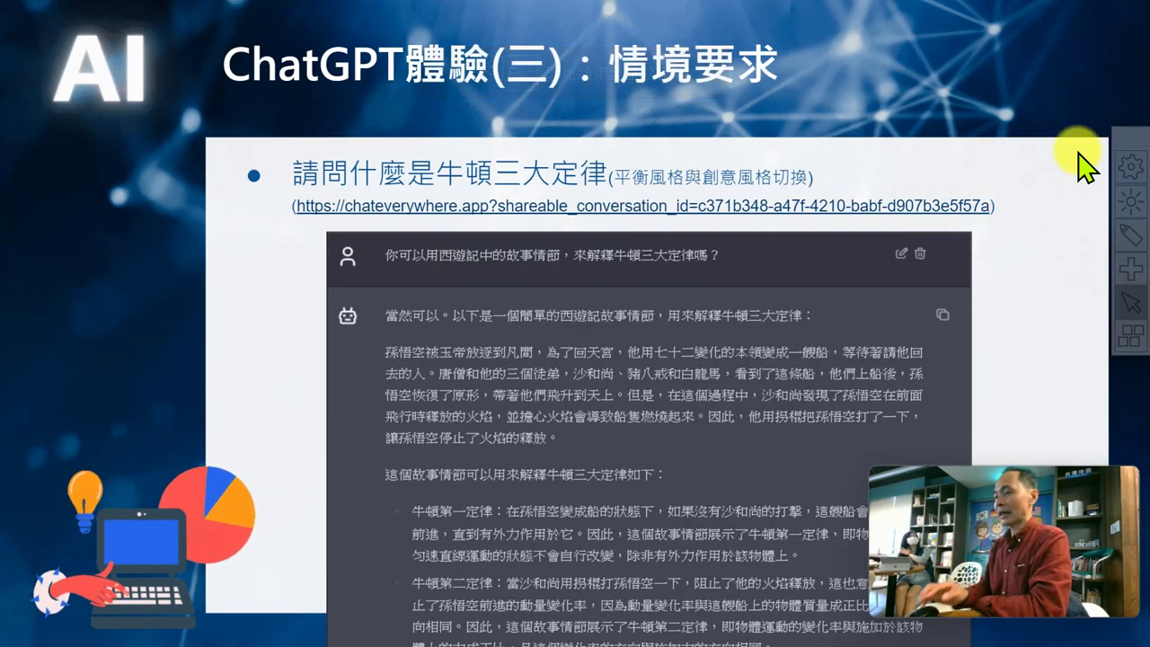
click(695, 203)
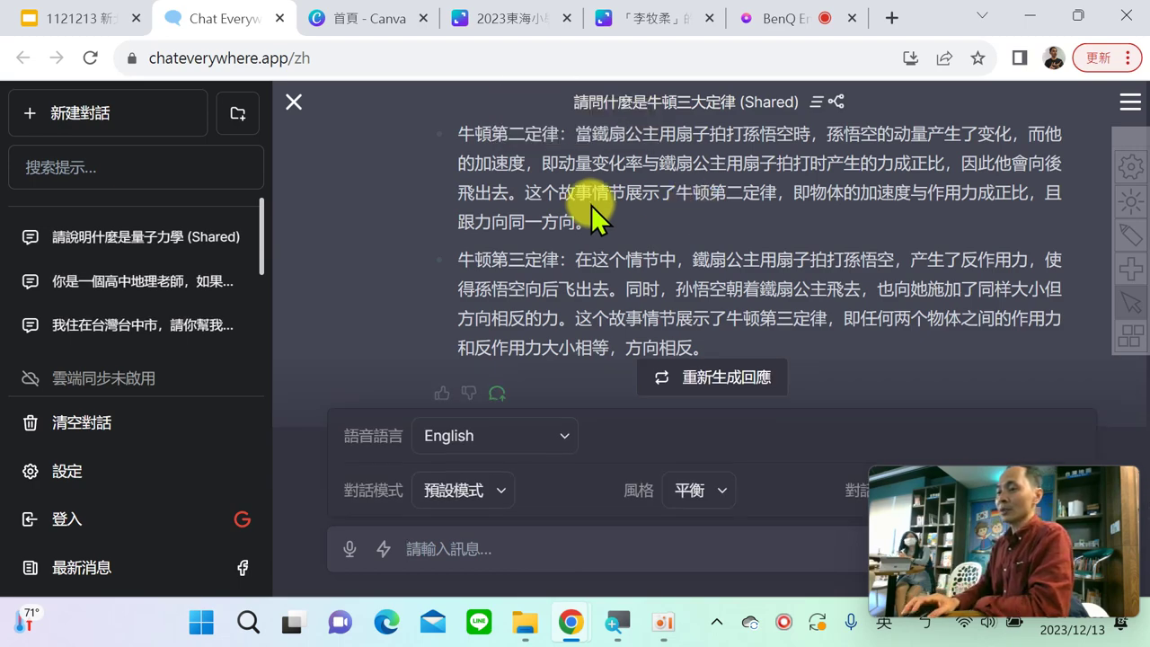
scroll(602, 179, up, 5)
scroll(638, 125, up, 5)
scroll(710, 179, up, 5)
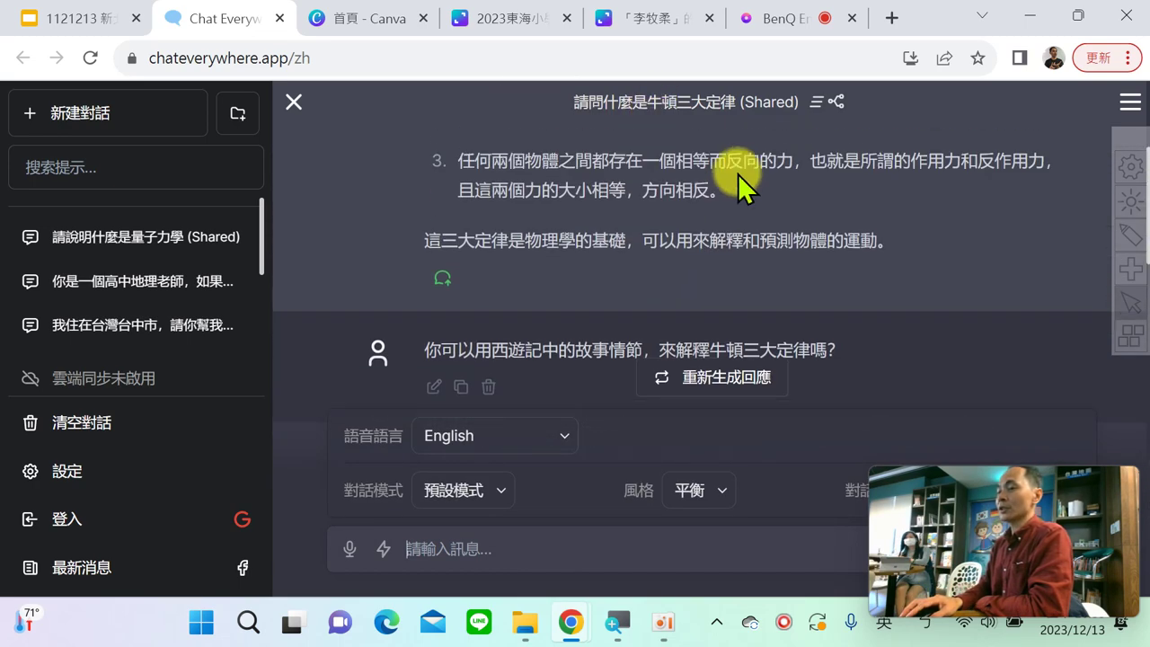
scroll(764, 179, up, 5)
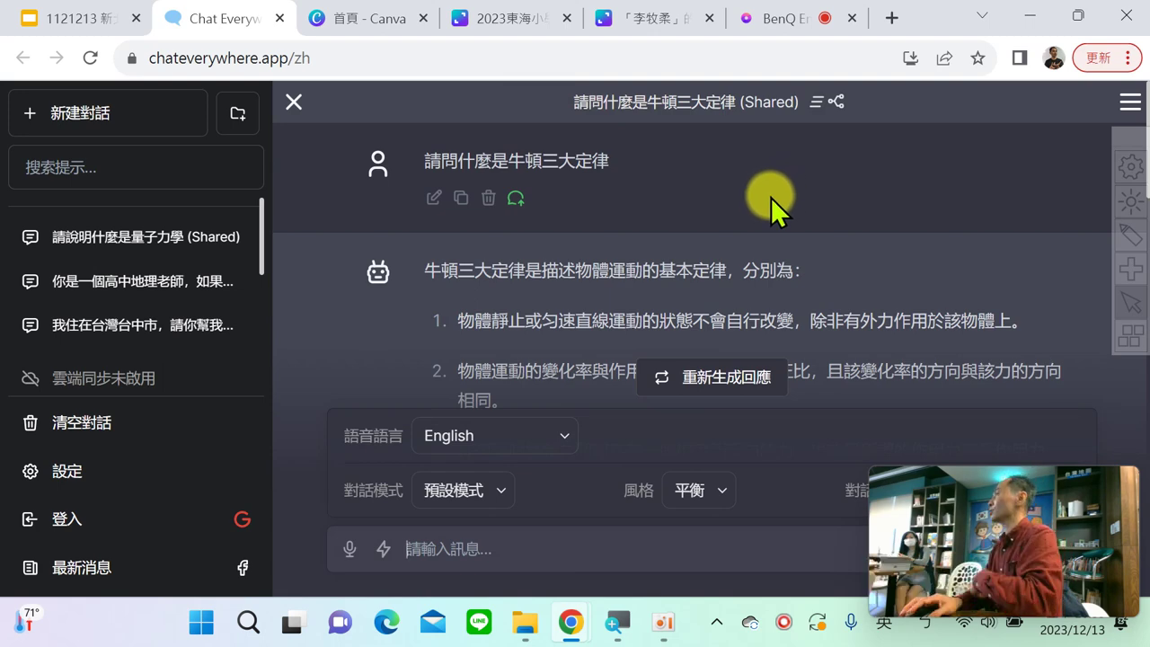
scroll(778, 190, down, 10)
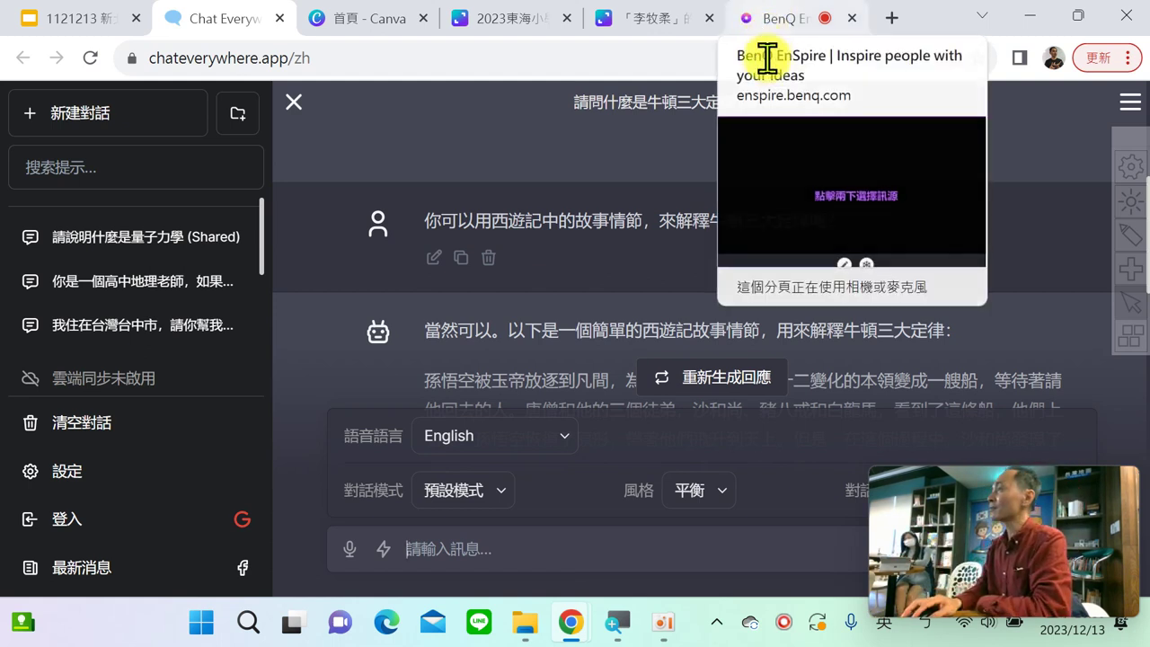
Step: Return to the slide deck in full screen and advance to the 「ChatGPT體驗(四)：角色扮演」 slide
click(61, 20)
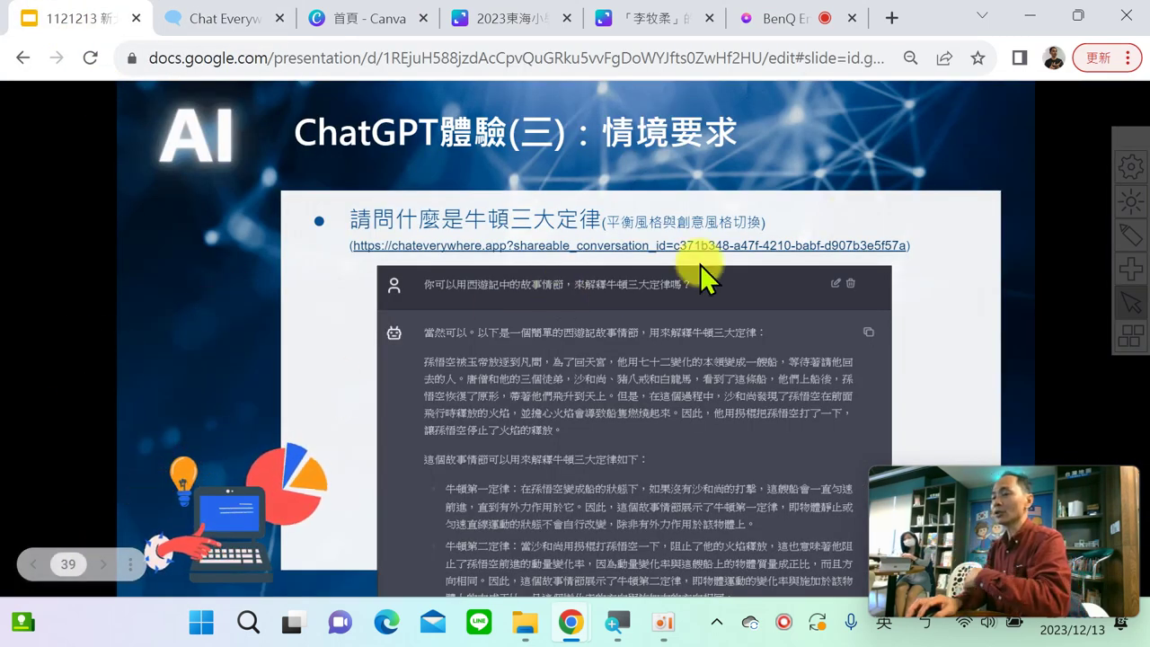
key(F11)
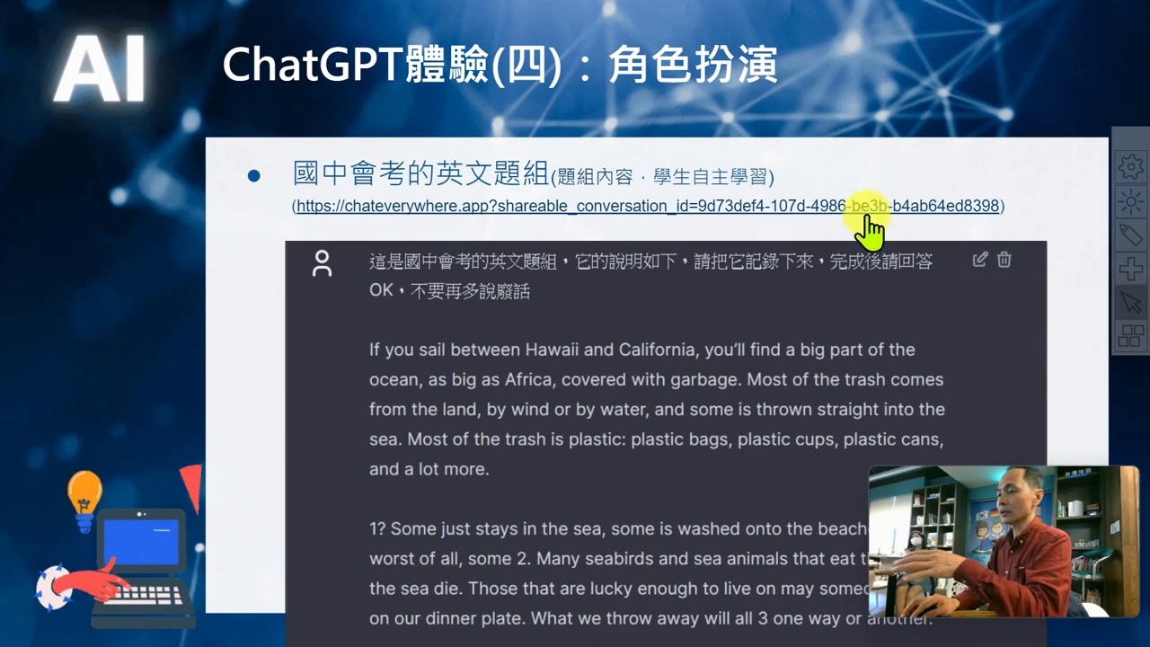
Step: Exit the slideshow and select slide 41, 「ChatGPT體驗(五)：提供參考、範例、標準」
key(Escape)
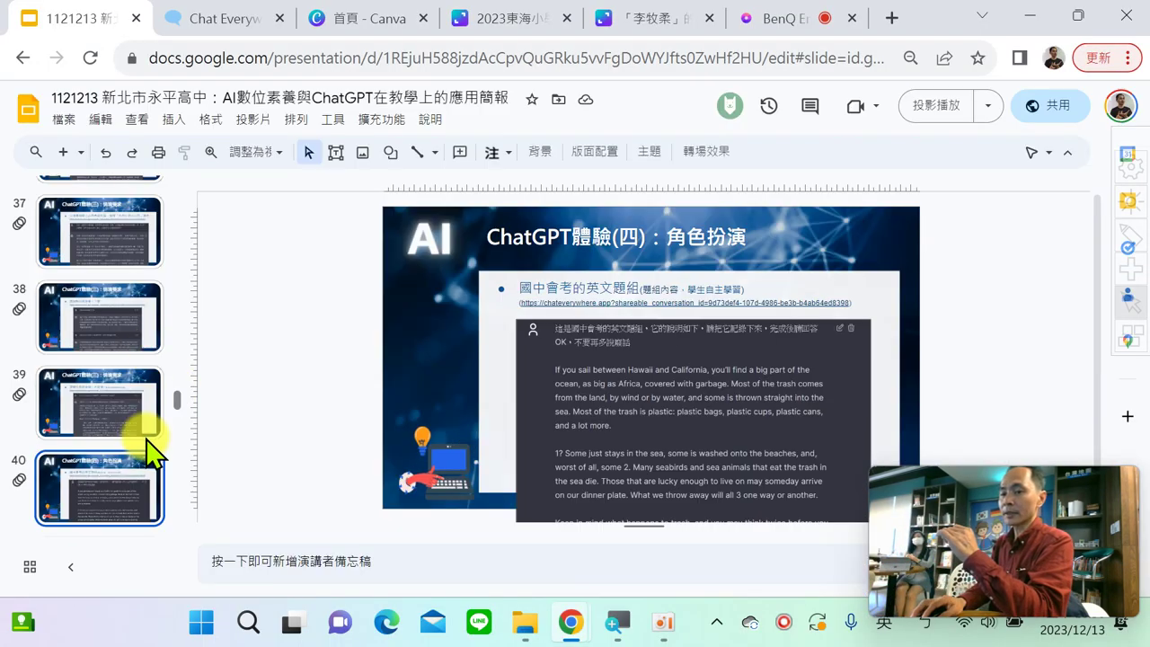
scroll(116, 372, down, 1)
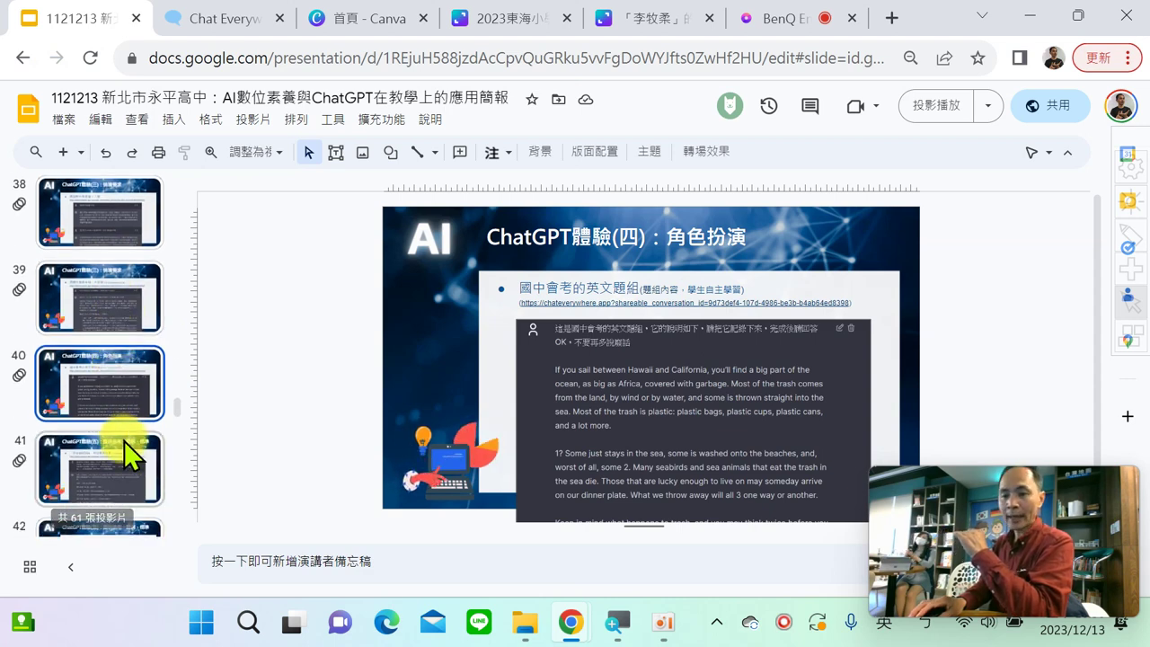
scroll(112, 429, down, 1)
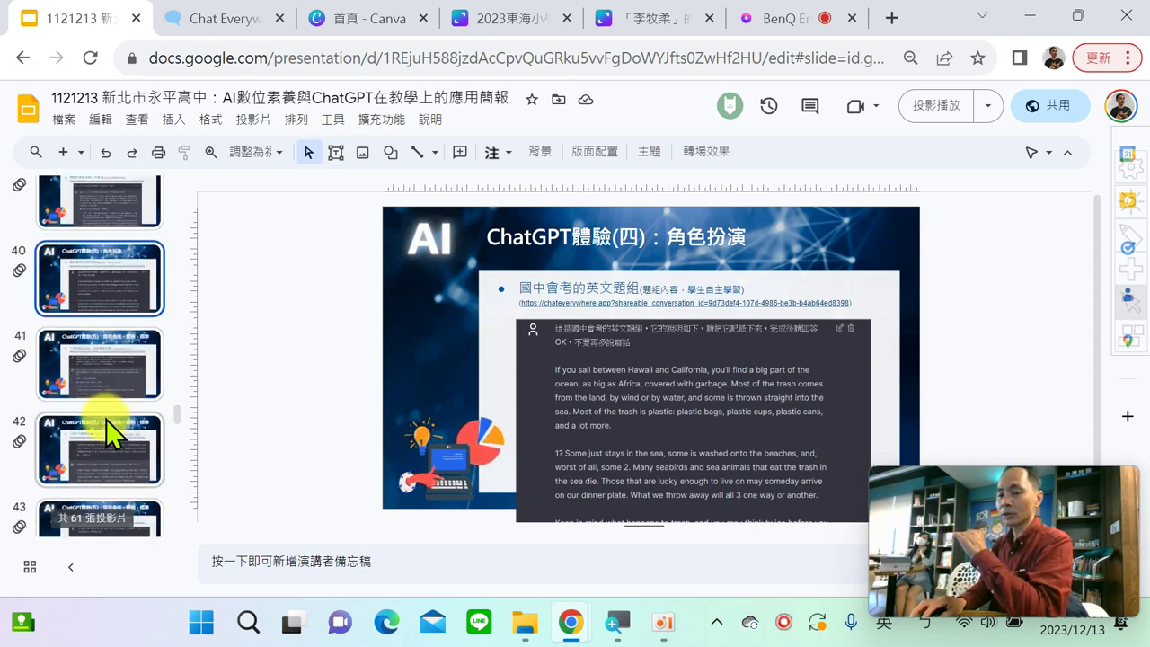
click(94, 347)
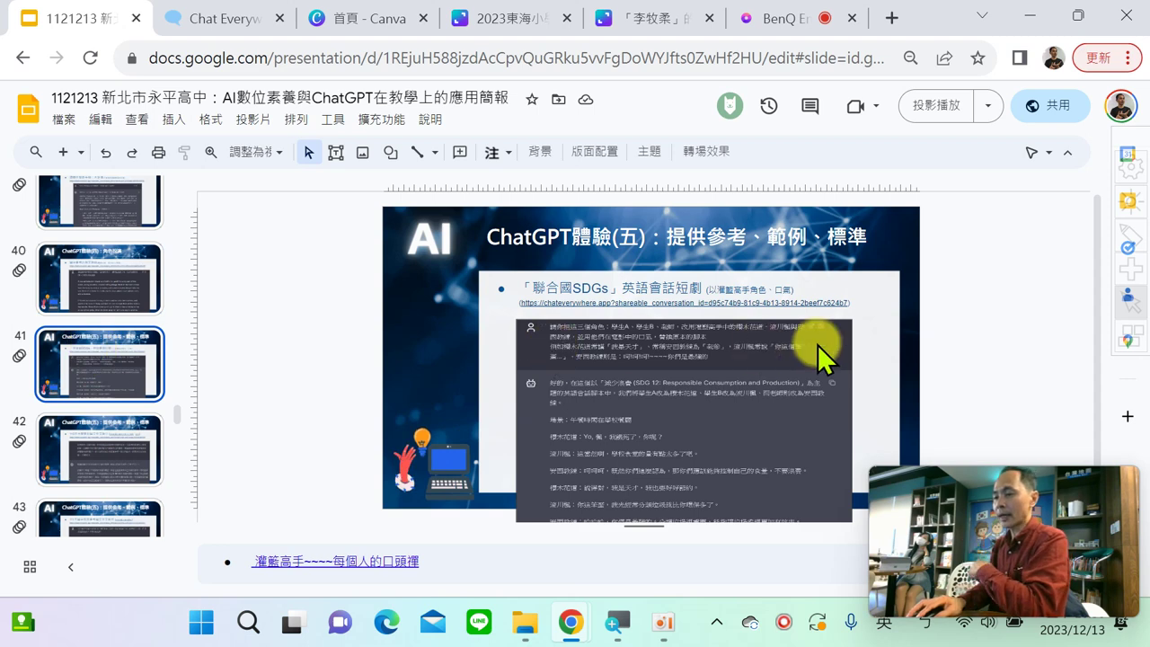
Step: Present slide 41 and open its linked 「聯合國SDGs」英語會話短劇 conversation, moving the floating webcam video out of the way
click(737, 303)
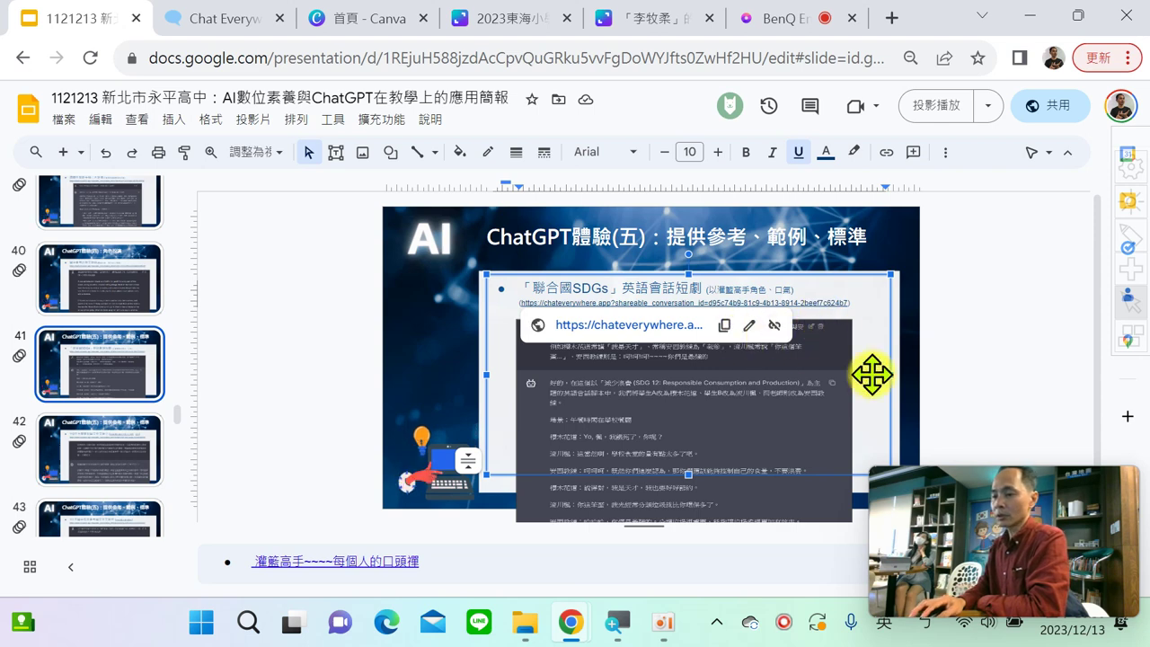
mouse_move(992, 512)
drag(994, 488, 985, 187)
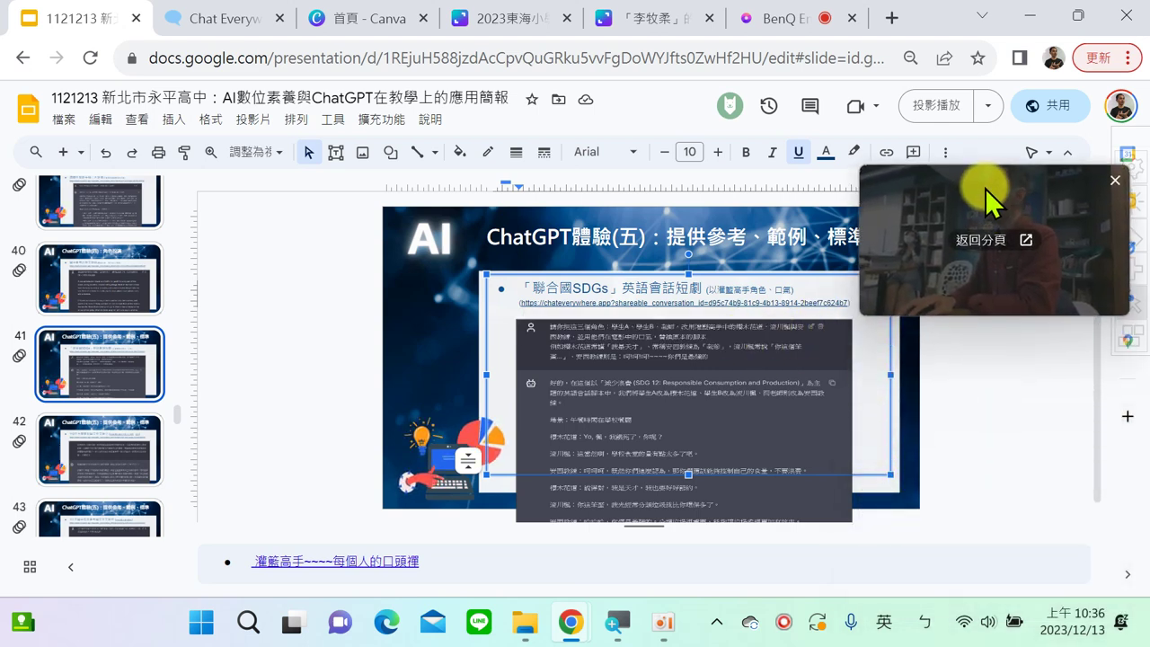
click(936, 110)
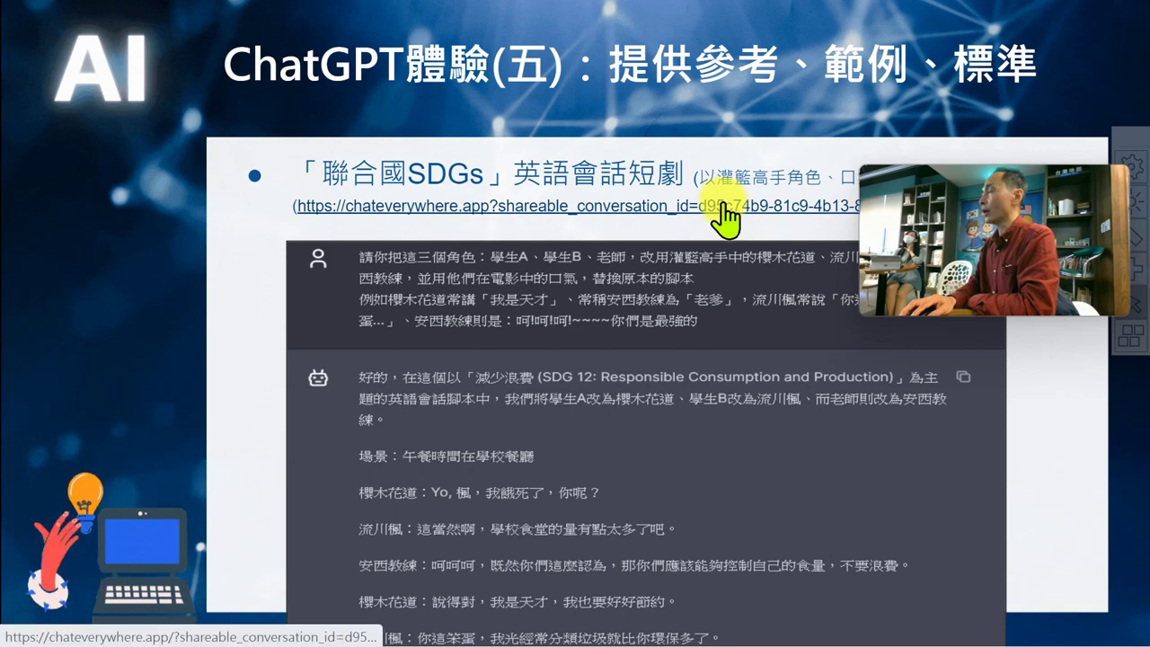
click(724, 207)
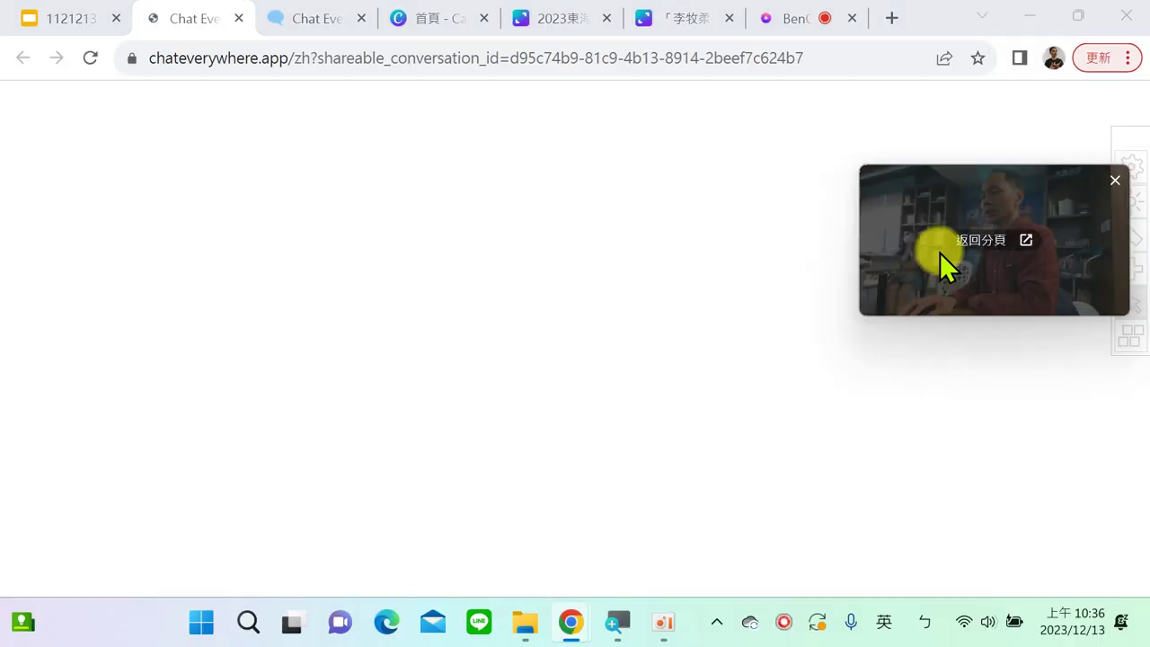
drag(940, 253, 954, 524)
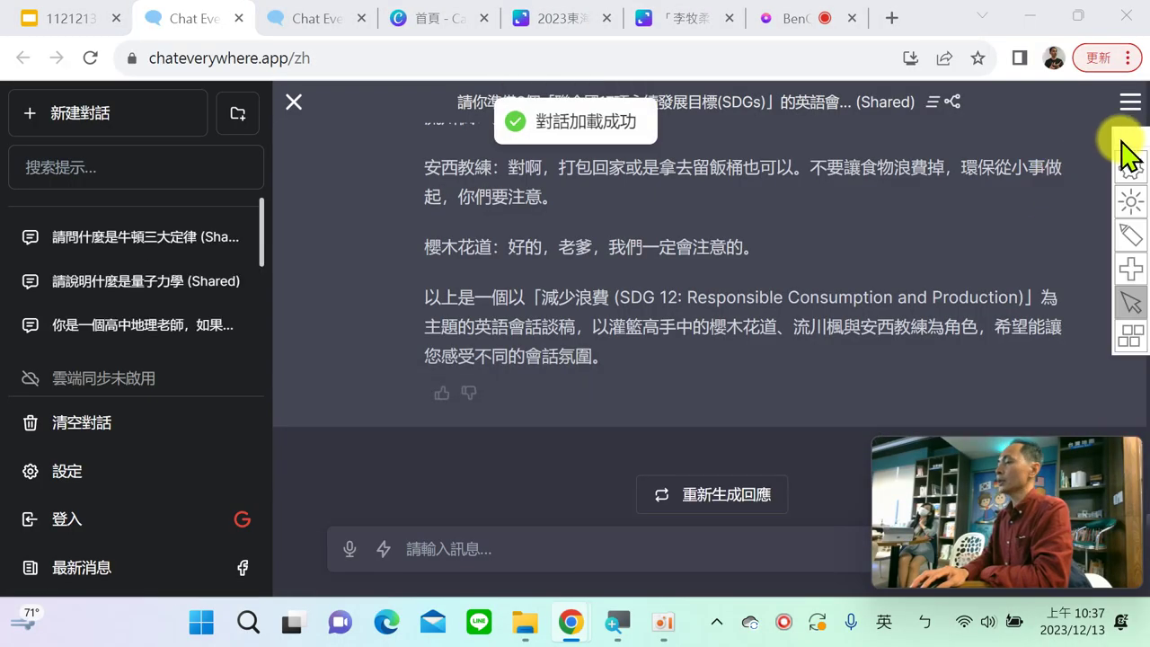
Step: Review the shared SDGs conversation from its first prompt through the 減少浪費 script to the prompt recasting the roles with 灌籃高手 characters
scroll(882, 220, up, 10)
scroll(881, 226, up, 5)
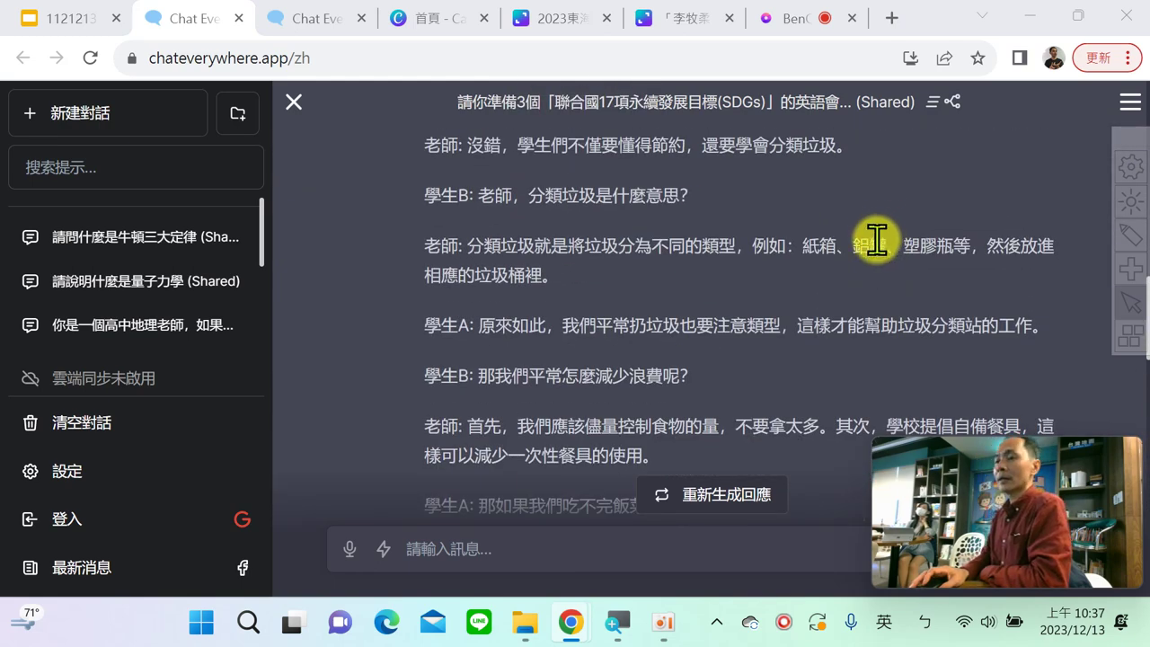
scroll(876, 238, up, 15)
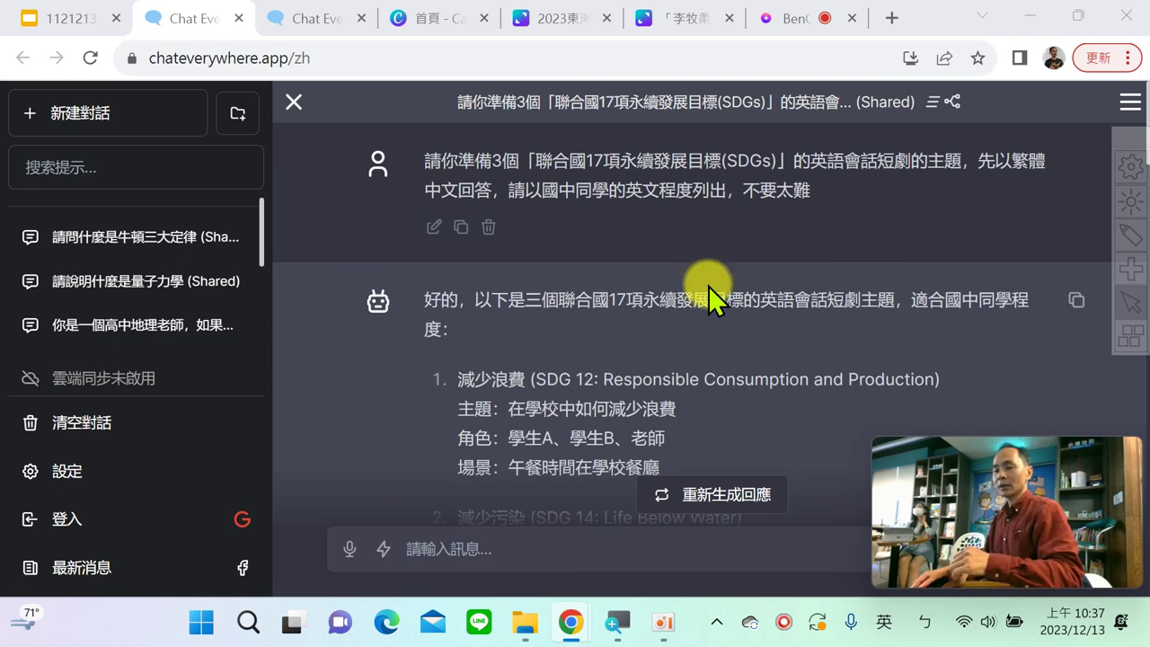
scroll(708, 286, down, 1)
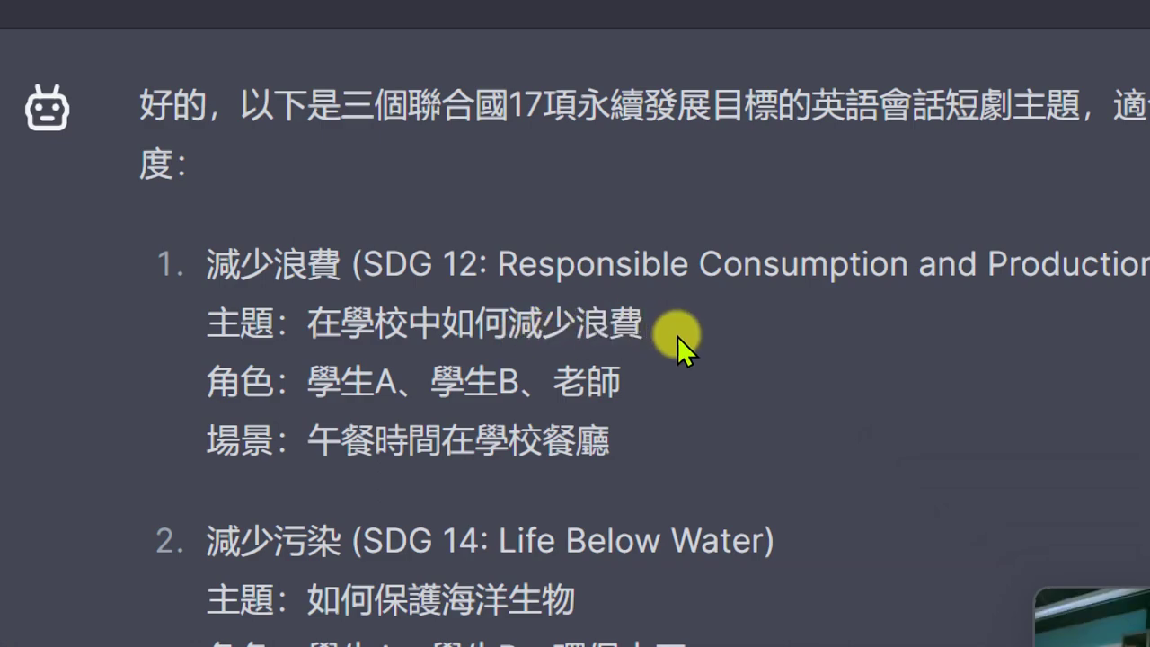
scroll(677, 336, down, 10)
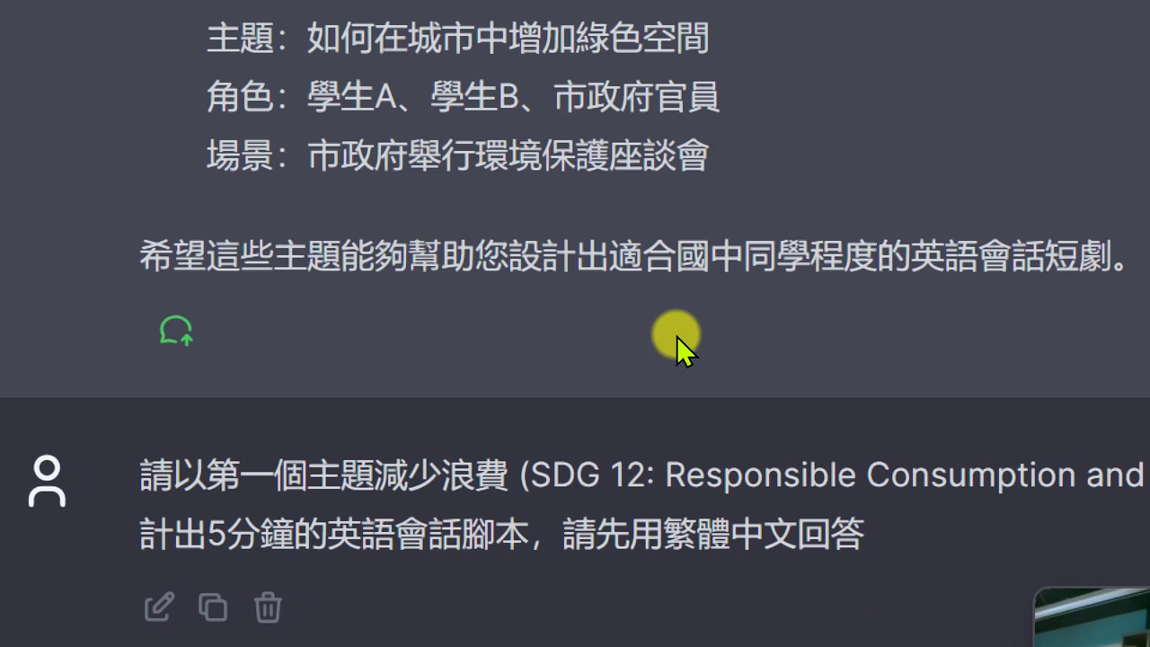
scroll(676, 335, down, 6)
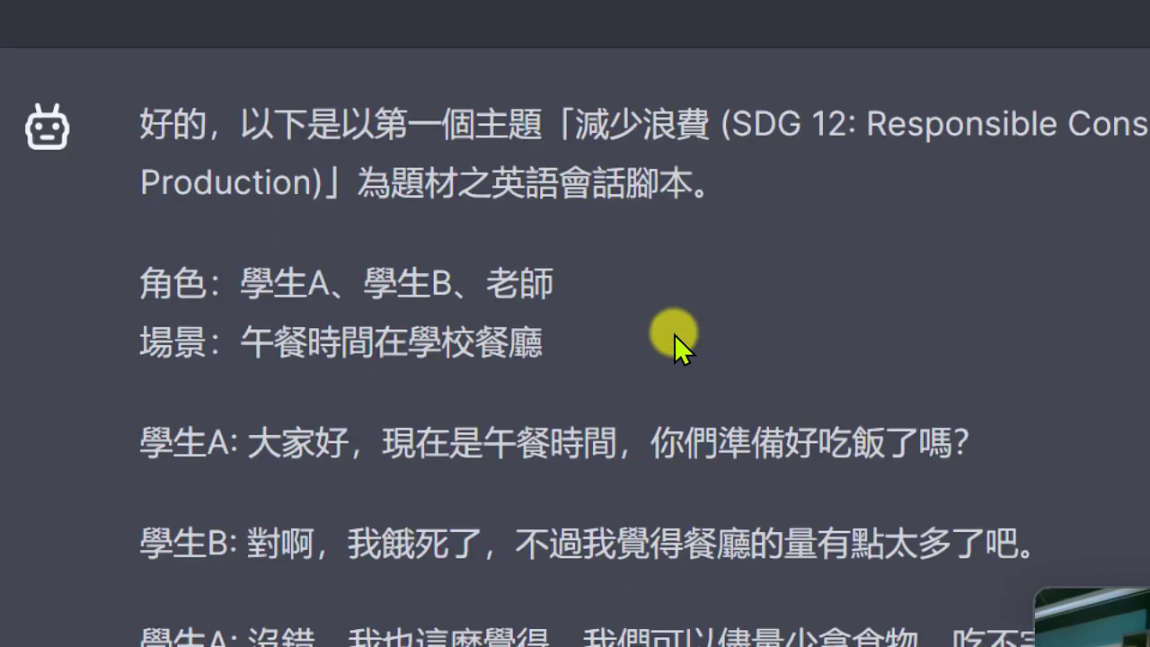
scroll(674, 334, down, 7)
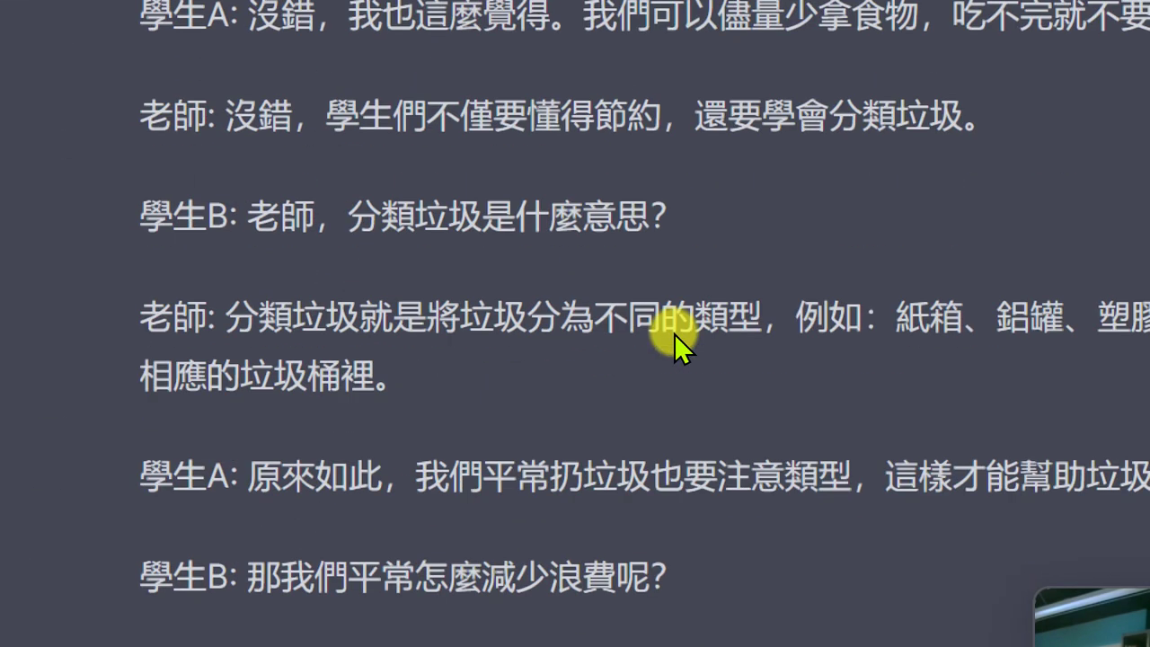
scroll(674, 332, down, 14)
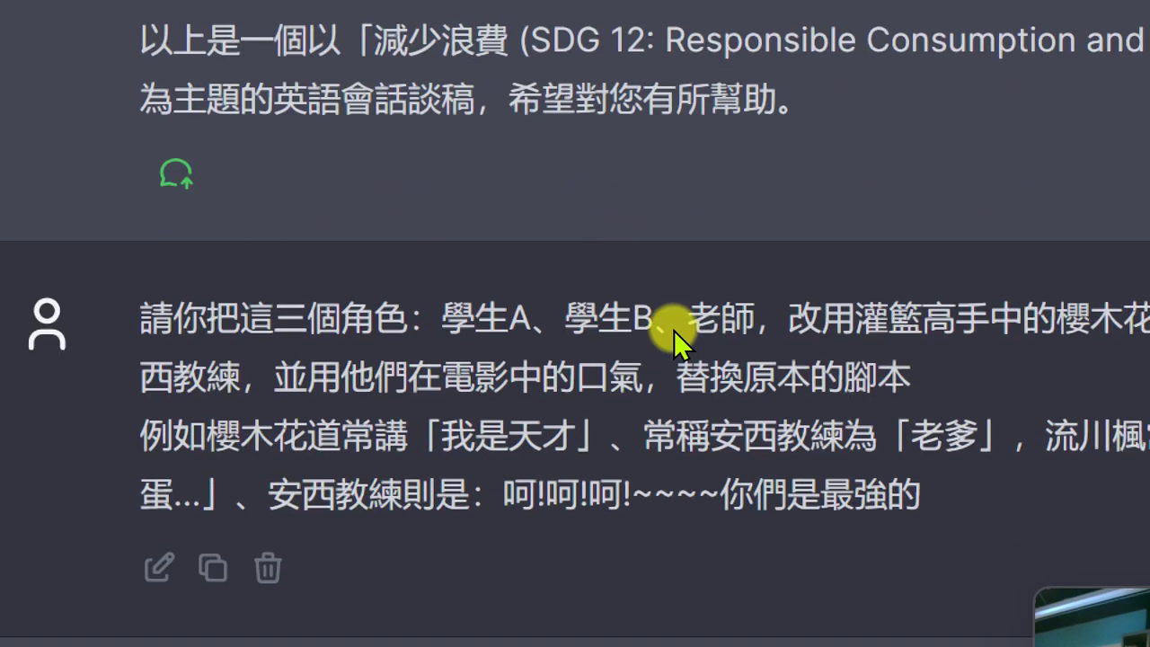
Step: Highlight the prompt's request to recast the roles with 灌籃高手 characters, plus its 「電影中的口氣，替換原本的」 wording, and clear the selection
double_click(584, 299)
drag(602, 300, 1104, 303)
click(745, 297)
drag(977, 302, 1052, 298)
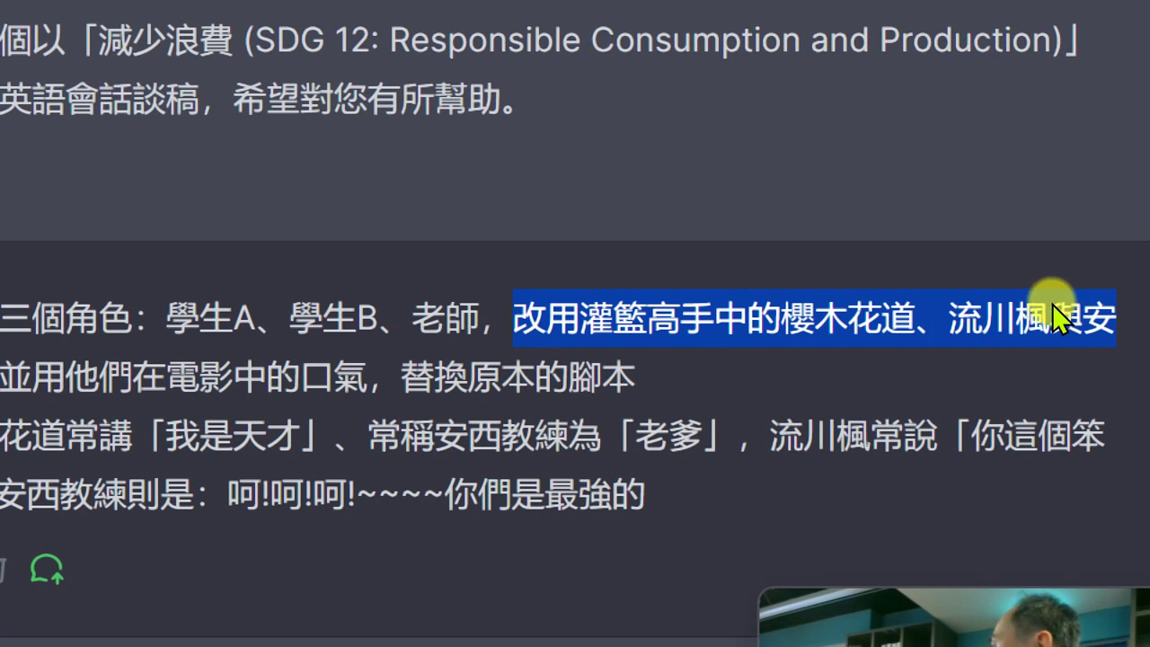
click(629, 306)
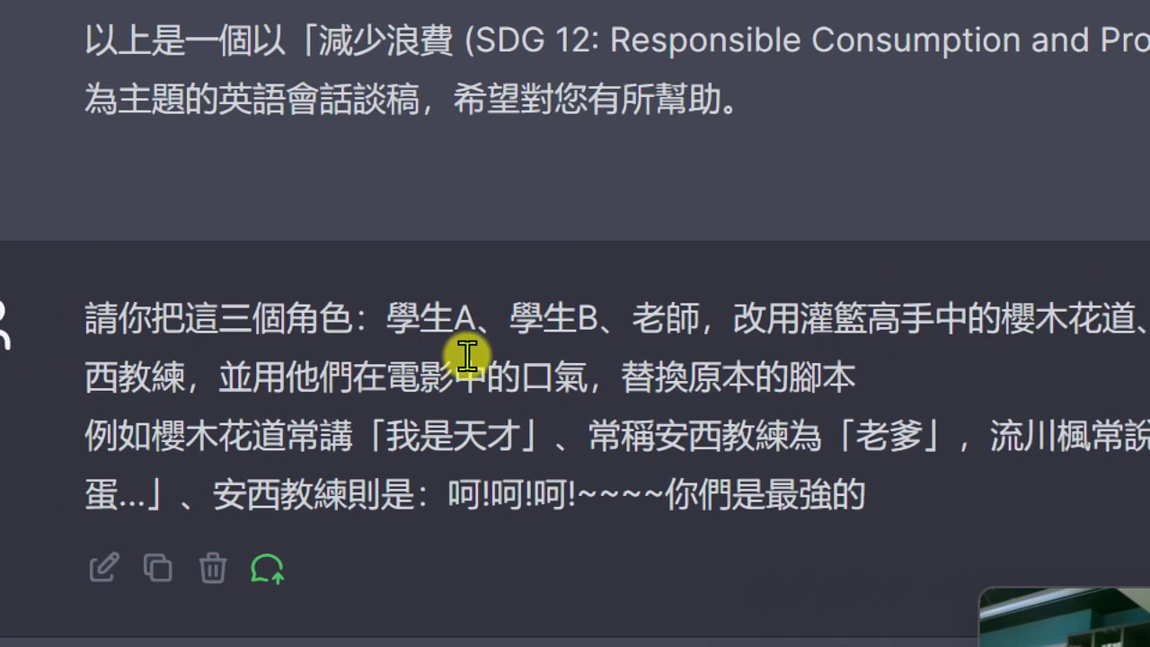
drag(572, 326, 780, 328)
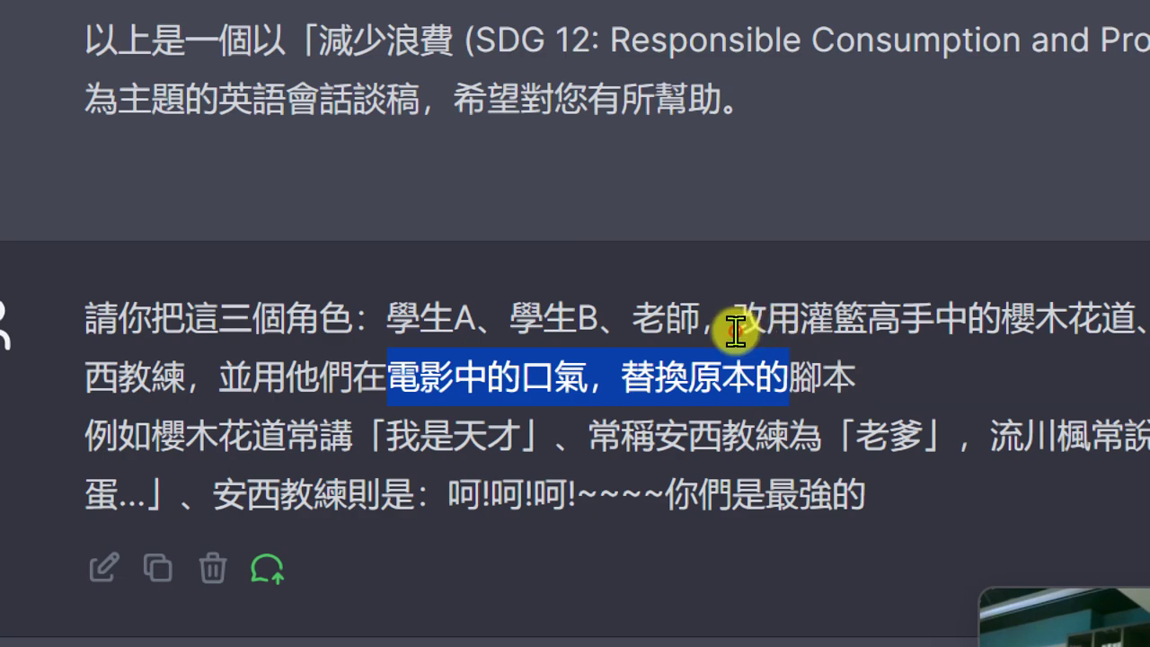
click(629, 254)
Step: Find 櫻木花道's first line in the rewritten script and highlight 「Yo, 楓，」
scroll(637, 341, down, 4)
scroll(640, 342, down, 5)
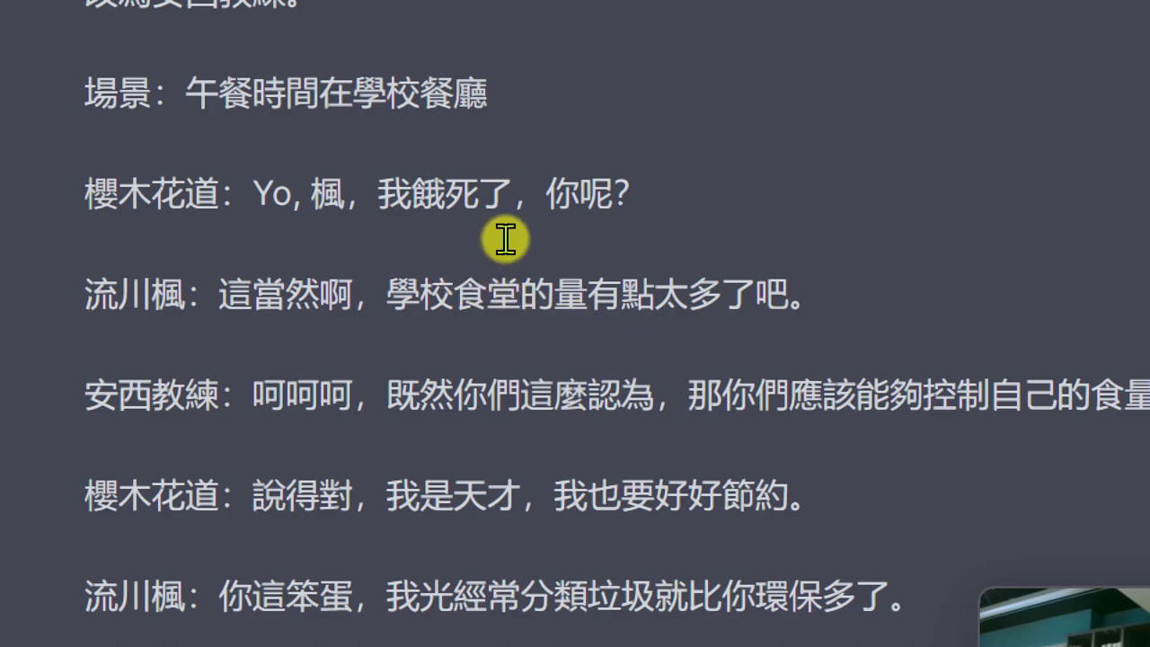
drag(505, 239, 565, 243)
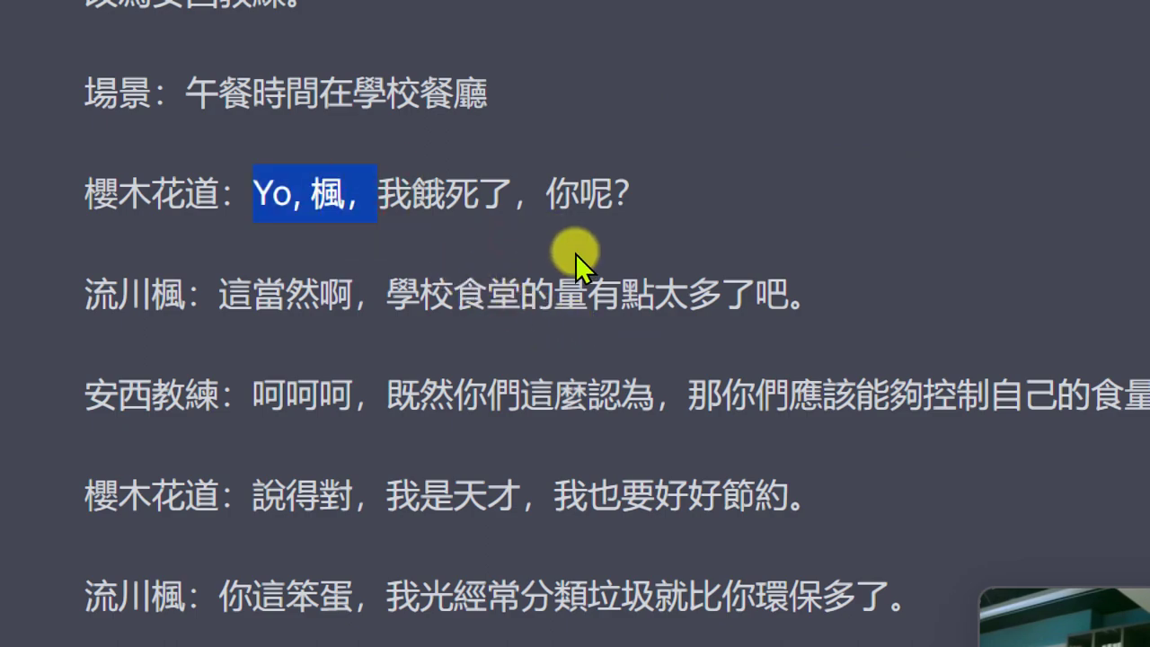
Step: Return to the recasting prompt and highlight the catchphrase examples for 櫻木花道 (「我是天才」) and 流川楓
scroll(576, 253, up, 6)
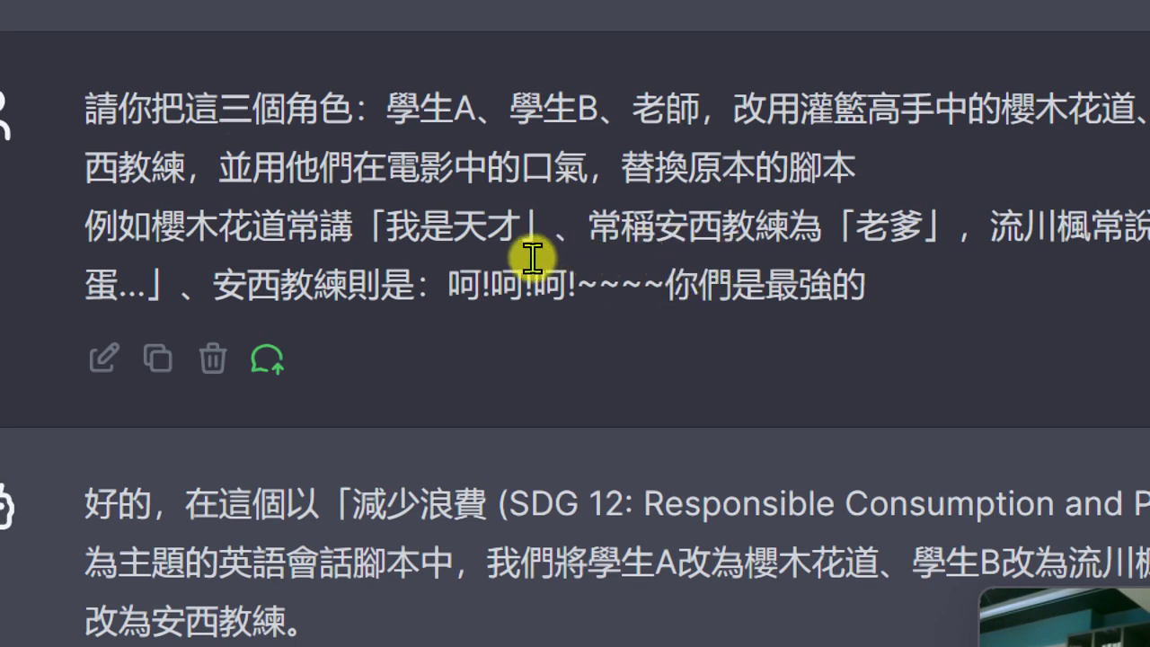
drag(152, 226, 521, 230)
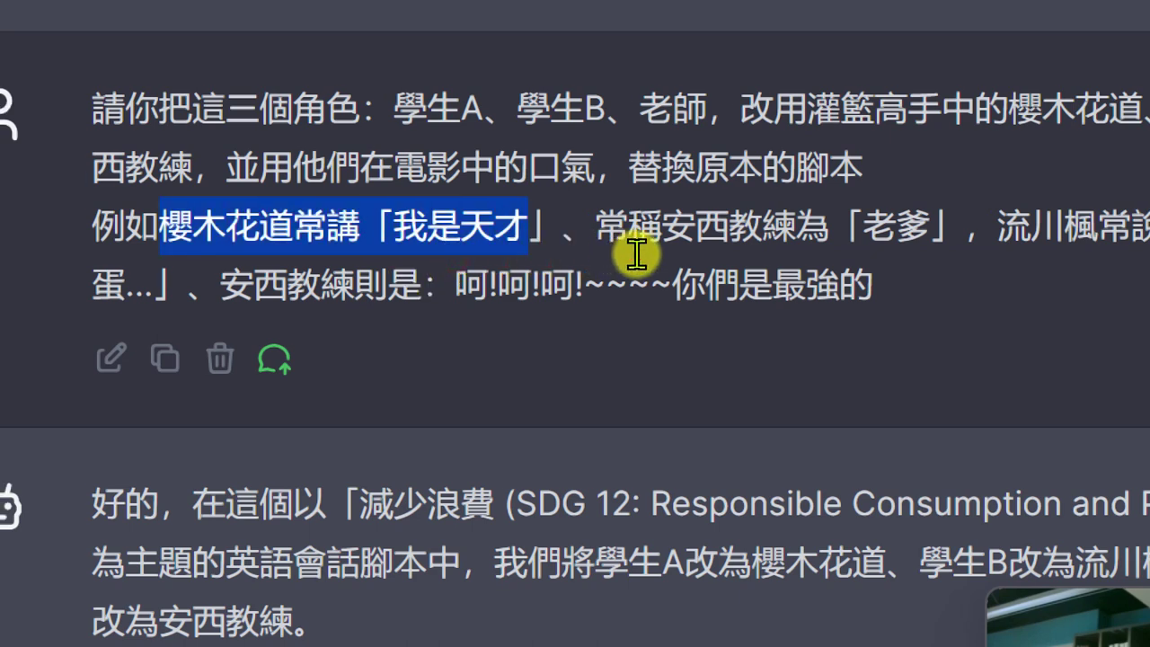
drag(636, 256, 668, 252)
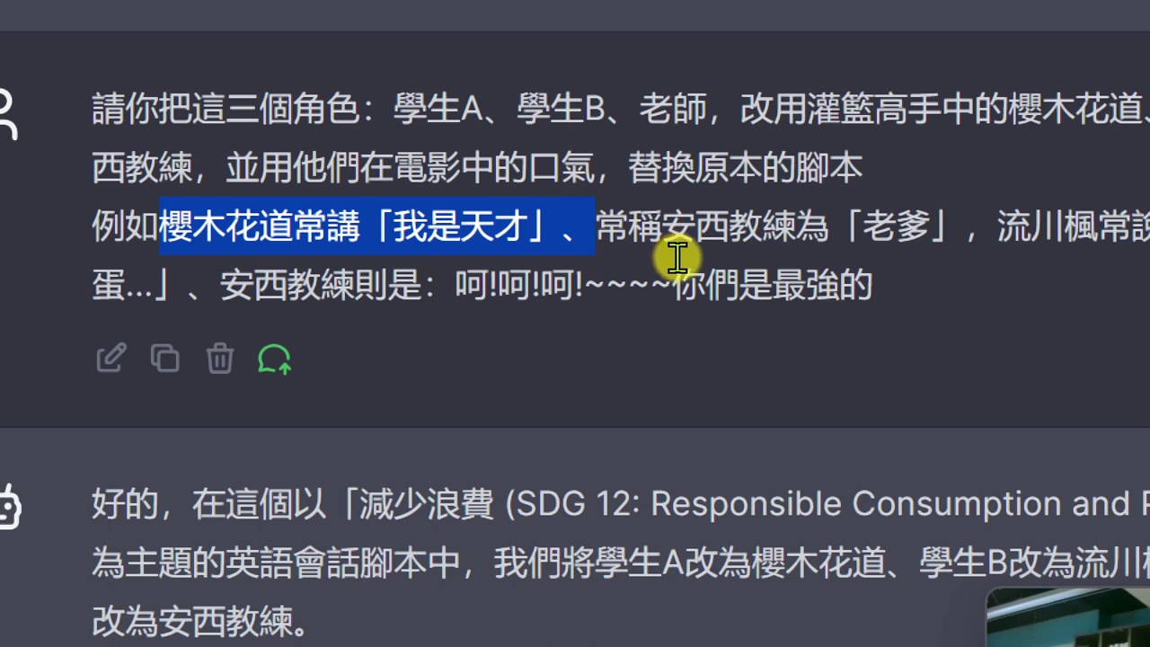
click(694, 258)
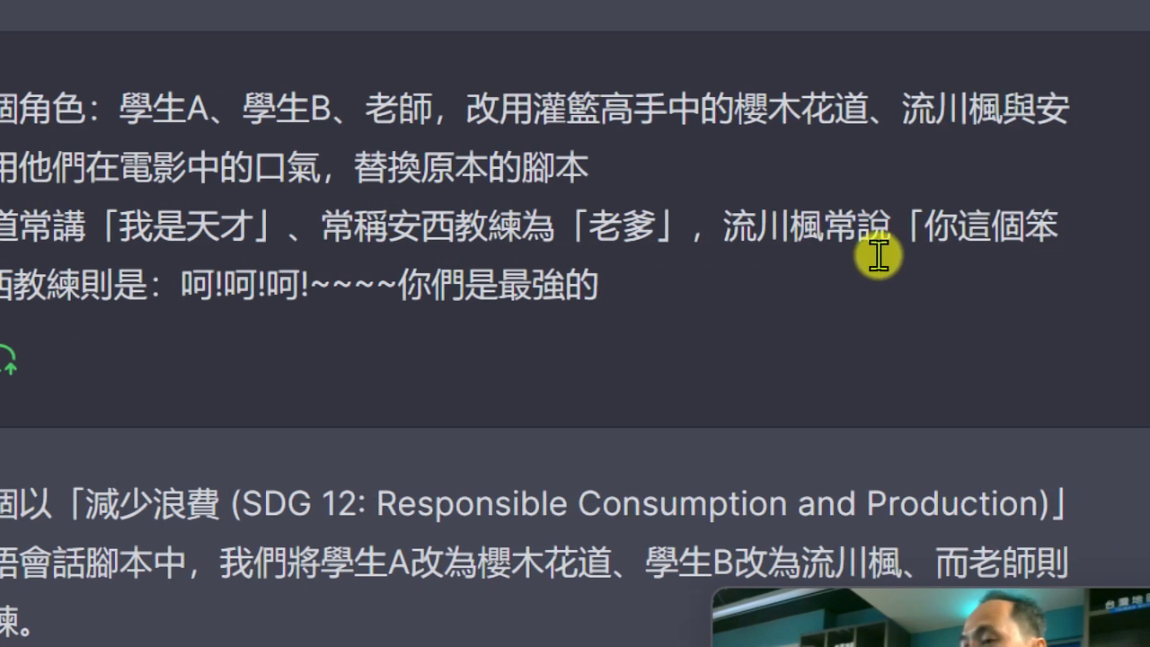
drag(1003, 258, 1149, 262)
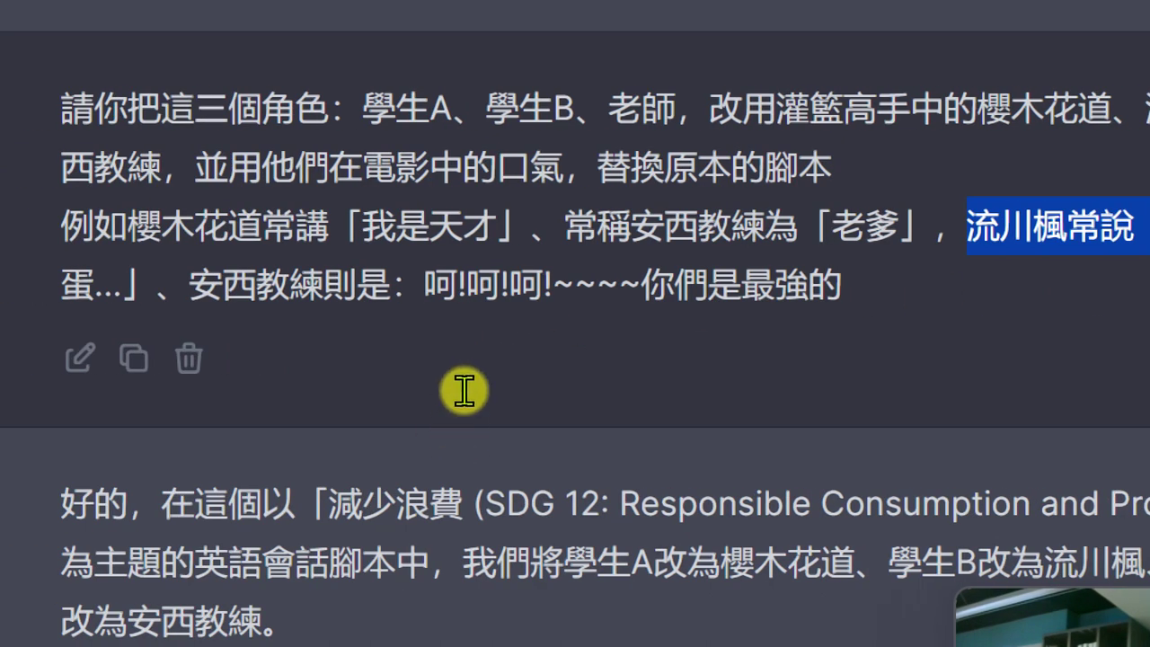
Step: Examine how the rewritten lunchtime script uses the 灌籃高手 characters' catchphrases
scroll(215, 418, down, 5)
scroll(462, 381, down, 1)
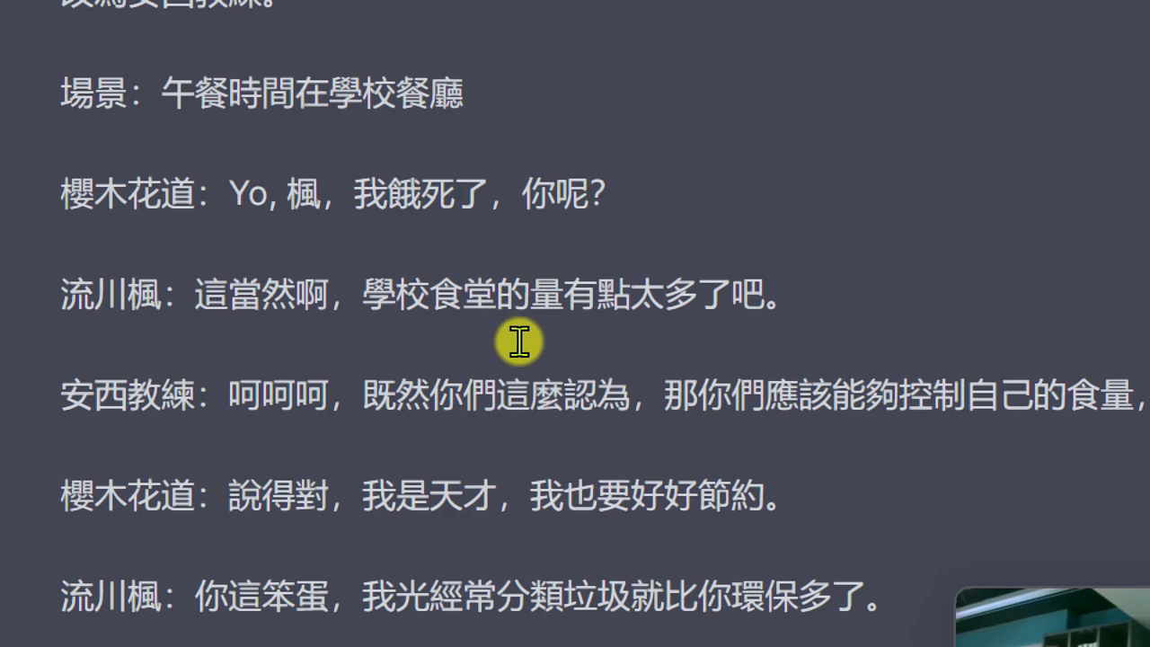
scroll(507, 359, down, 2)
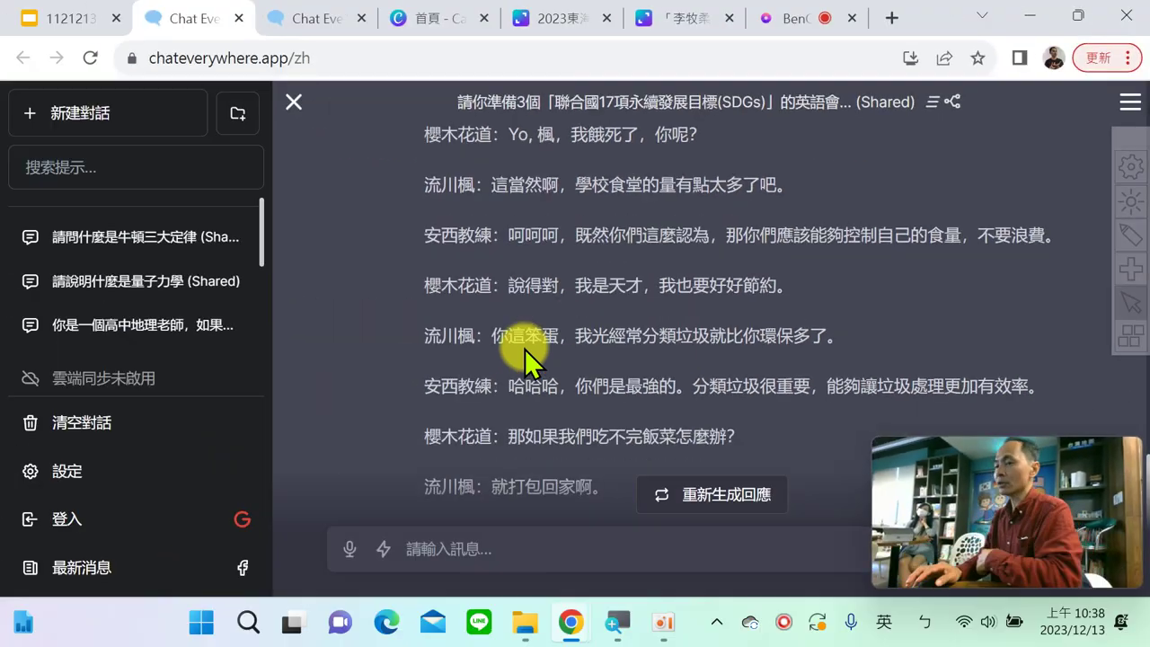
Step: Close both Chat Everywhere pages, present the deck in full screen, and advance to the 「110年大學學測國文作文評分」 slide
click(236, 17)
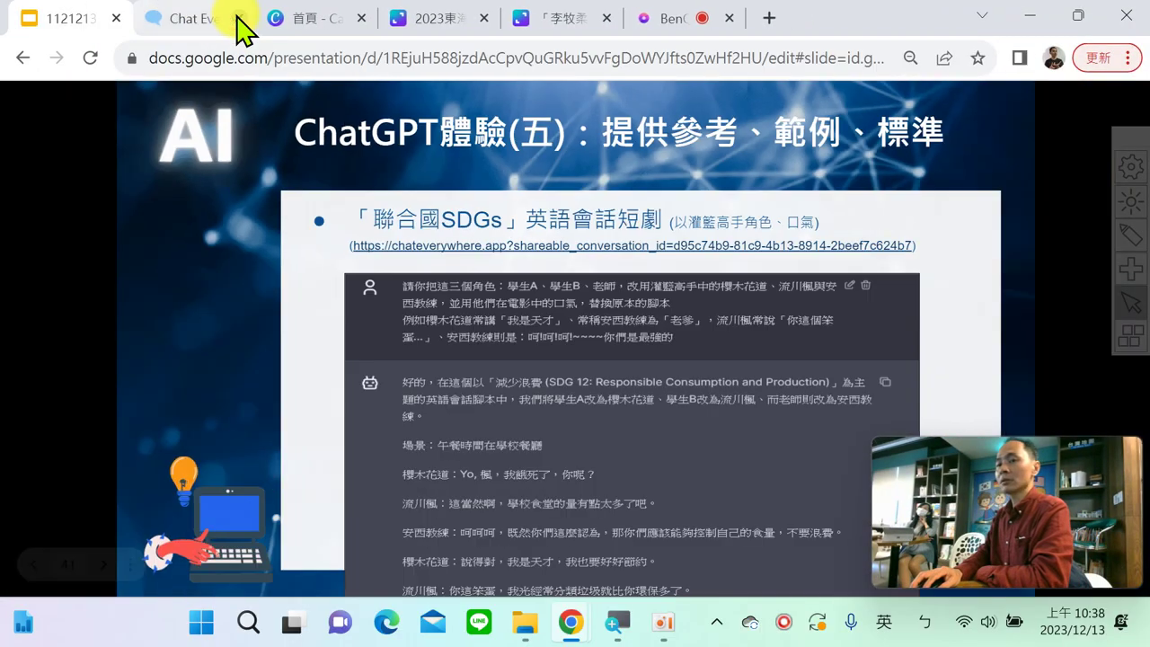
click(236, 18)
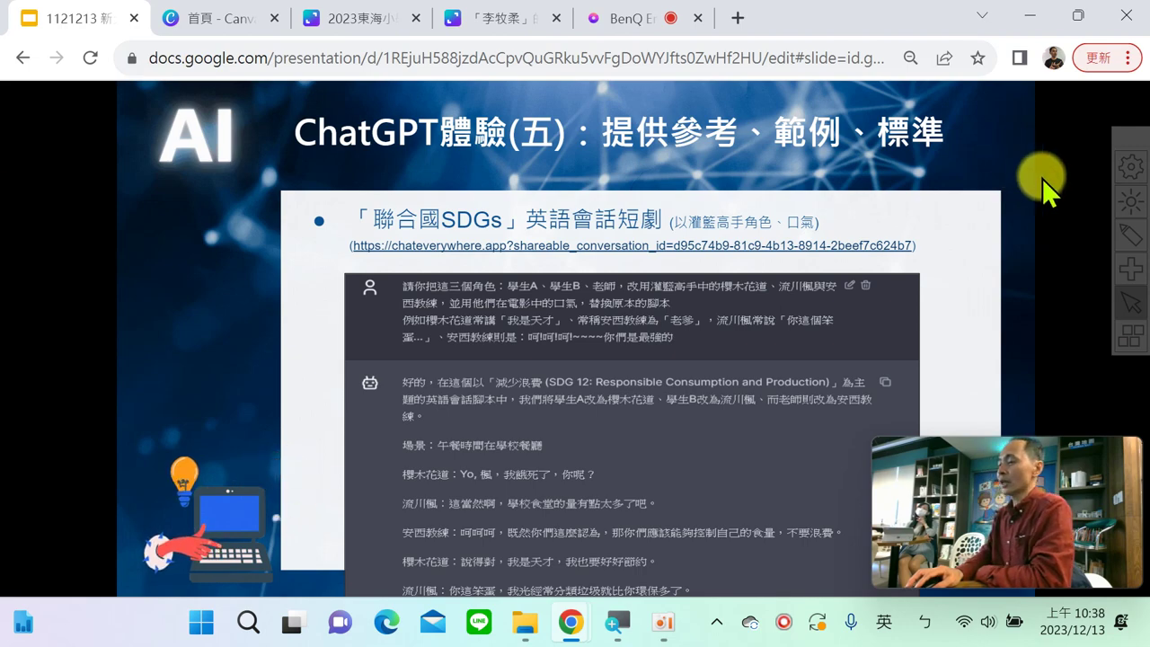
key(ctrl+F5)
click(1050, 207)
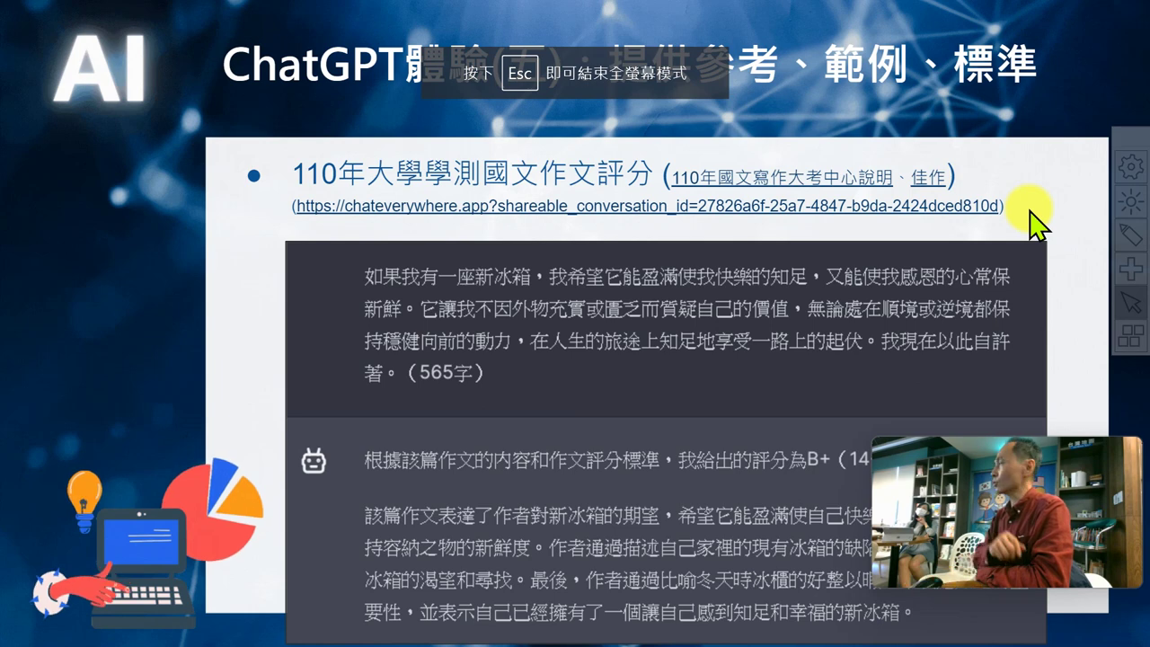
Step: Mark 「大學學測國文」, 「新冰箱」 and the essay-and-evaluation passage in red pen, then clear the annotations
click(1126, 239)
mouse_move(428, 188)
mouse_down()
mouse_move(368, 193)
mouse_move(560, 159)
mouse_move(458, 193)
mouse_up()
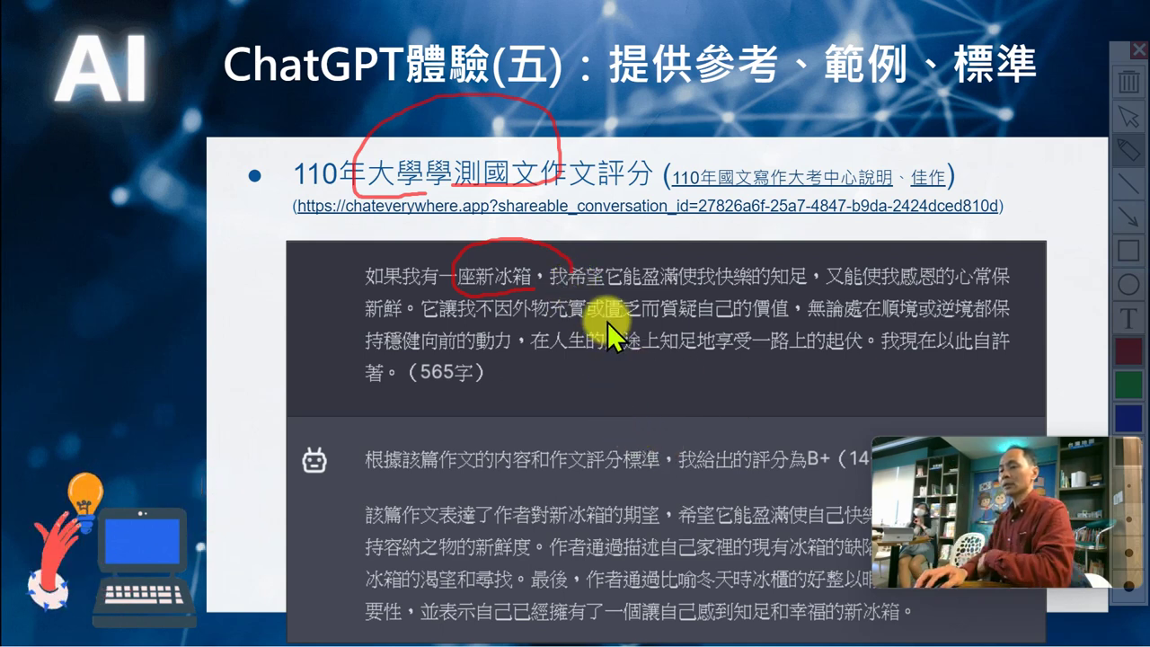
mouse_move(351, 400)
mouse_down()
mouse_move(364, 593)
mouse_move(389, 597)
mouse_up()
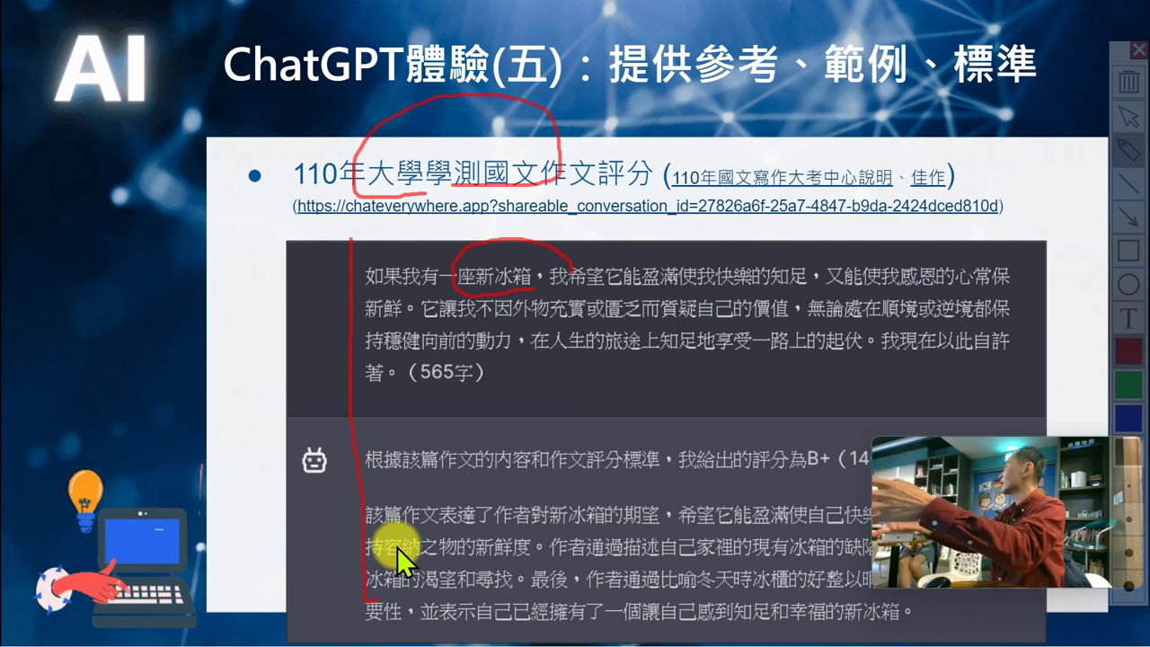
key(Escape)
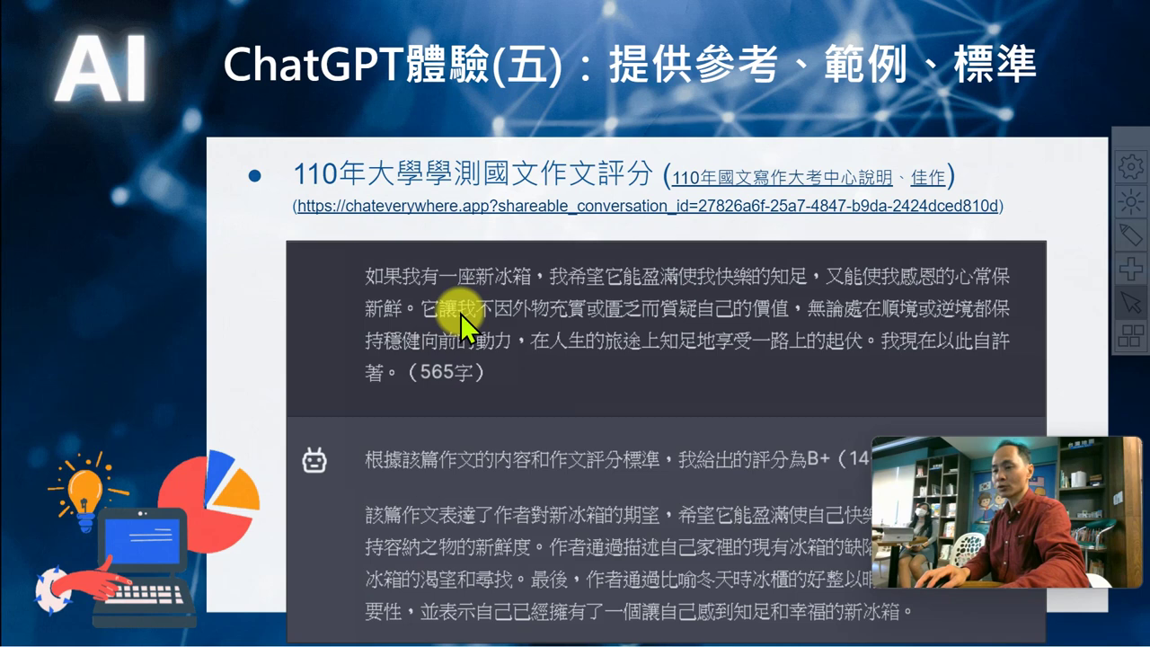
Step: Open the shared conversation linked on the 110年大學學測國文作文評分 slide and review the grading-criteria prompt from its beginning
click(521, 227)
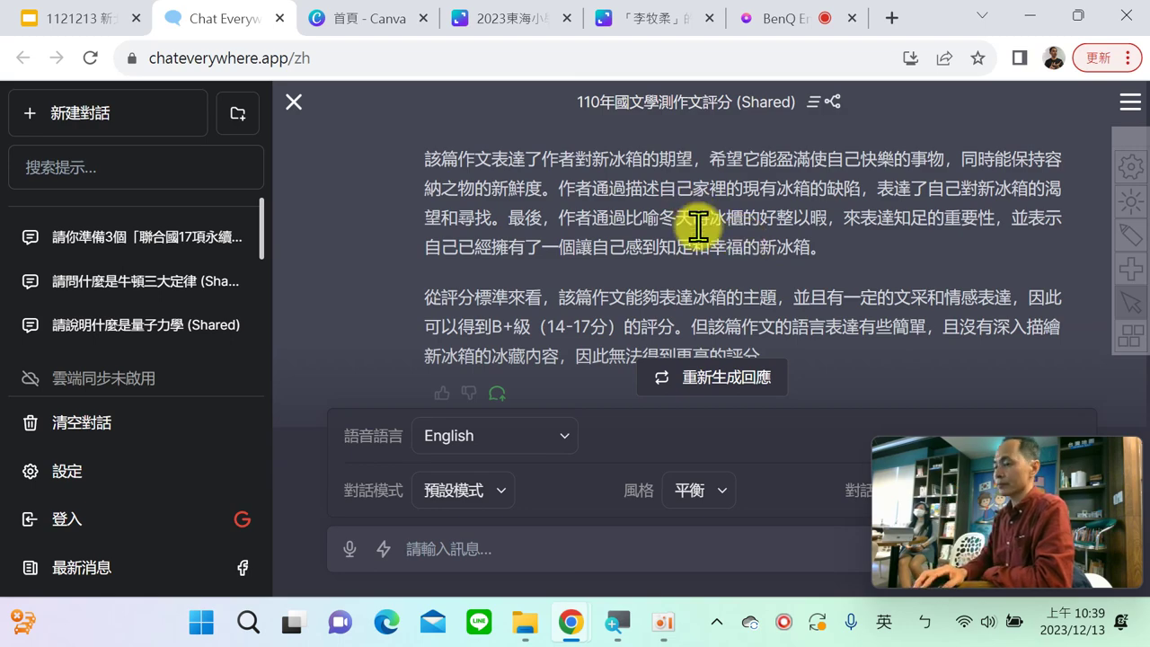
scroll(710, 229, up, 10)
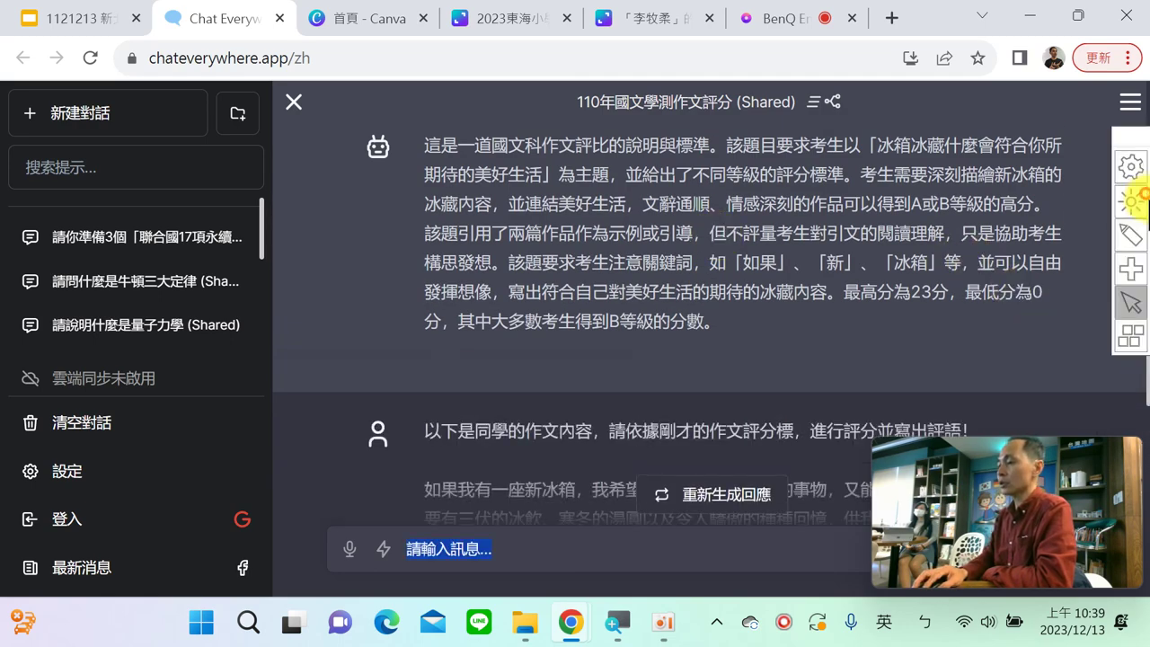
scroll(988, 213, up, 5)
scroll(935, 212, up, 4)
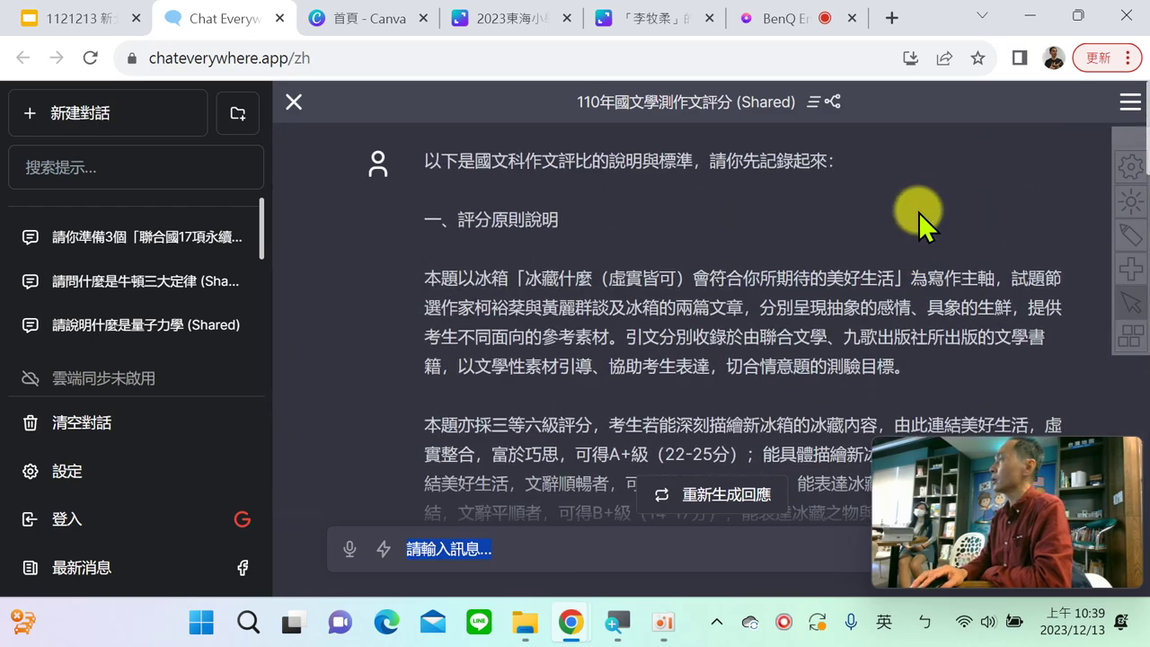
scroll(910, 208, down, 5)
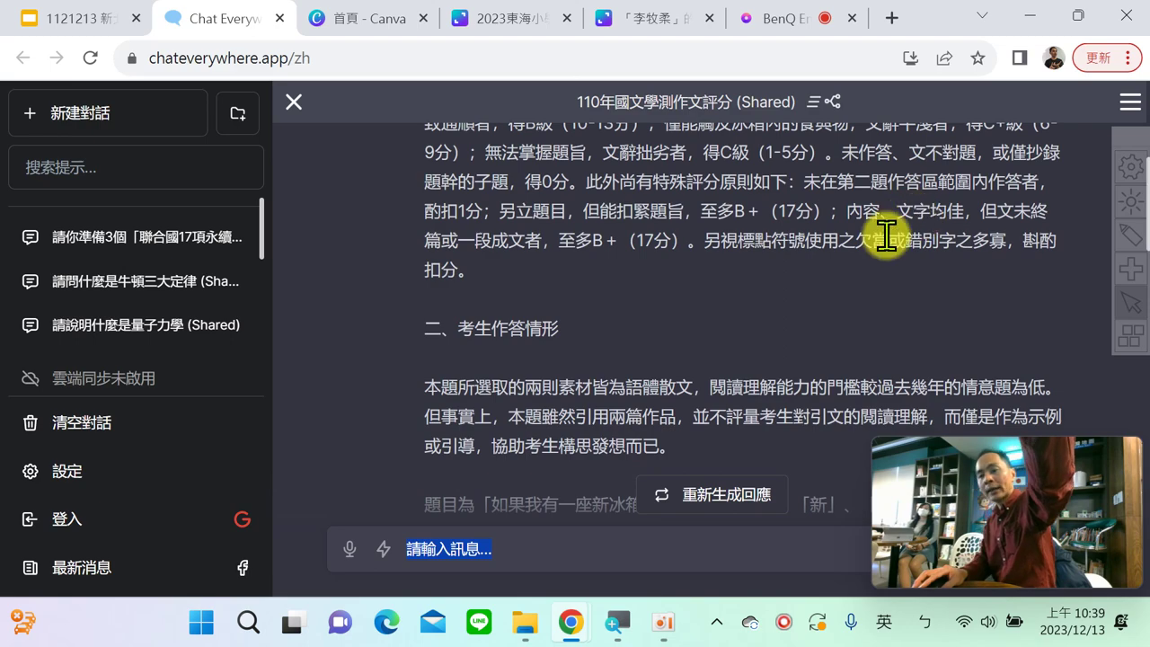
scroll(871, 261, down, 4)
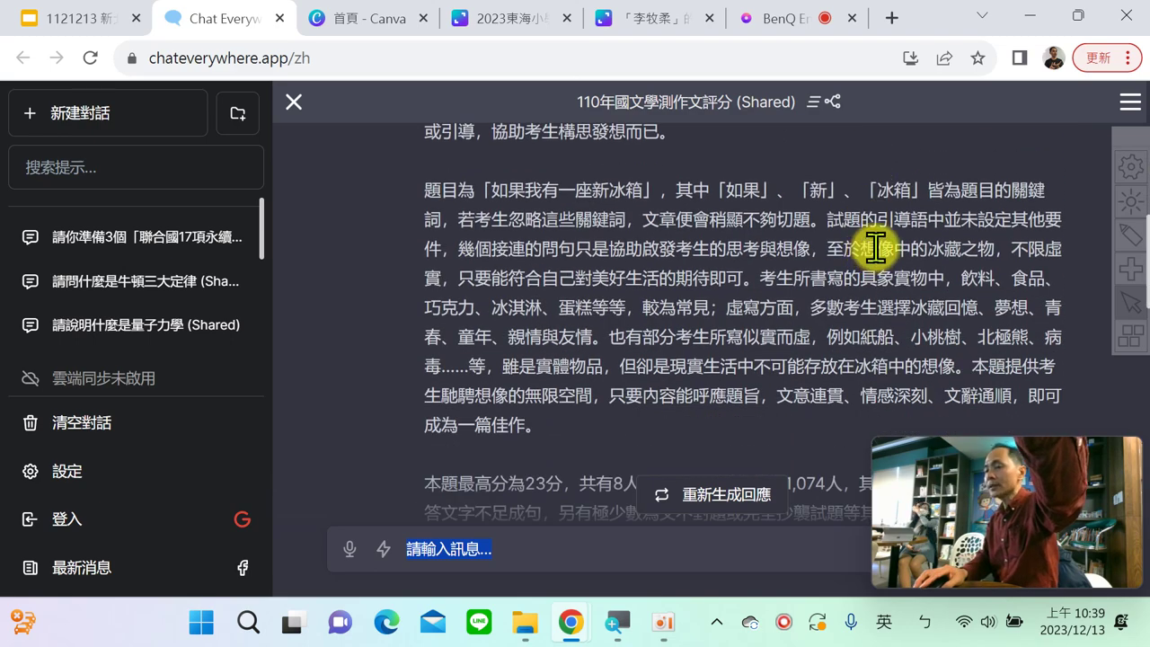
scroll(877, 256, down, 4)
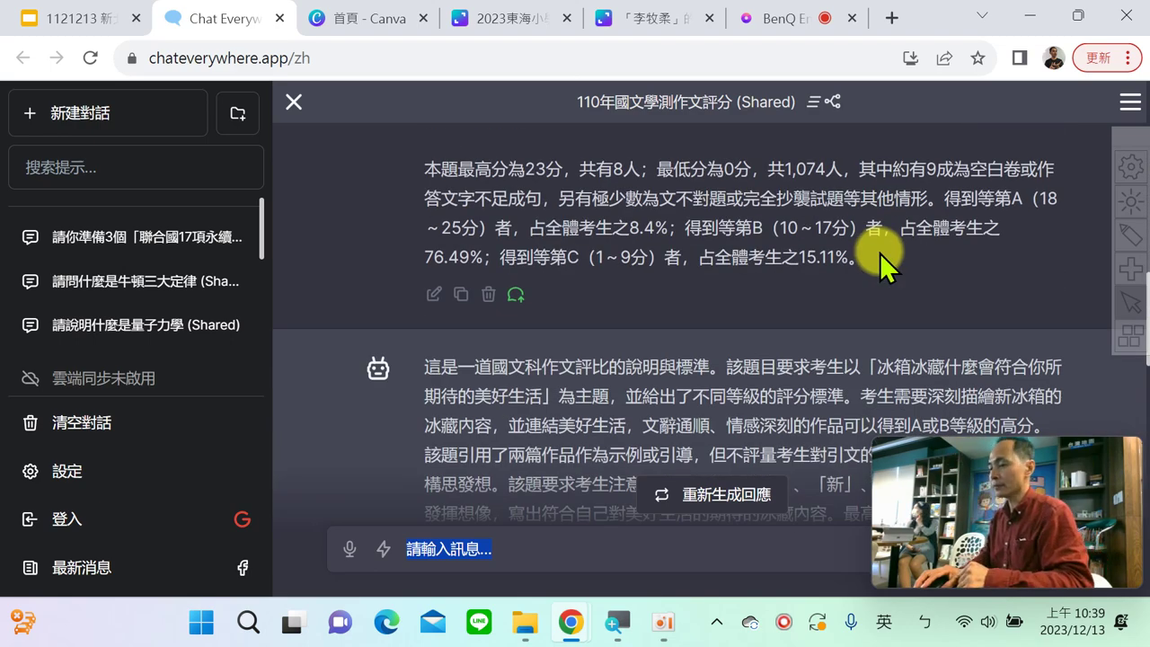
Step: Highlight the awarded grade 「我給出的評分為B+」 and the first evaluation paragraph in the reply to the essay, then clear the selection
scroll(881, 253, down, 10)
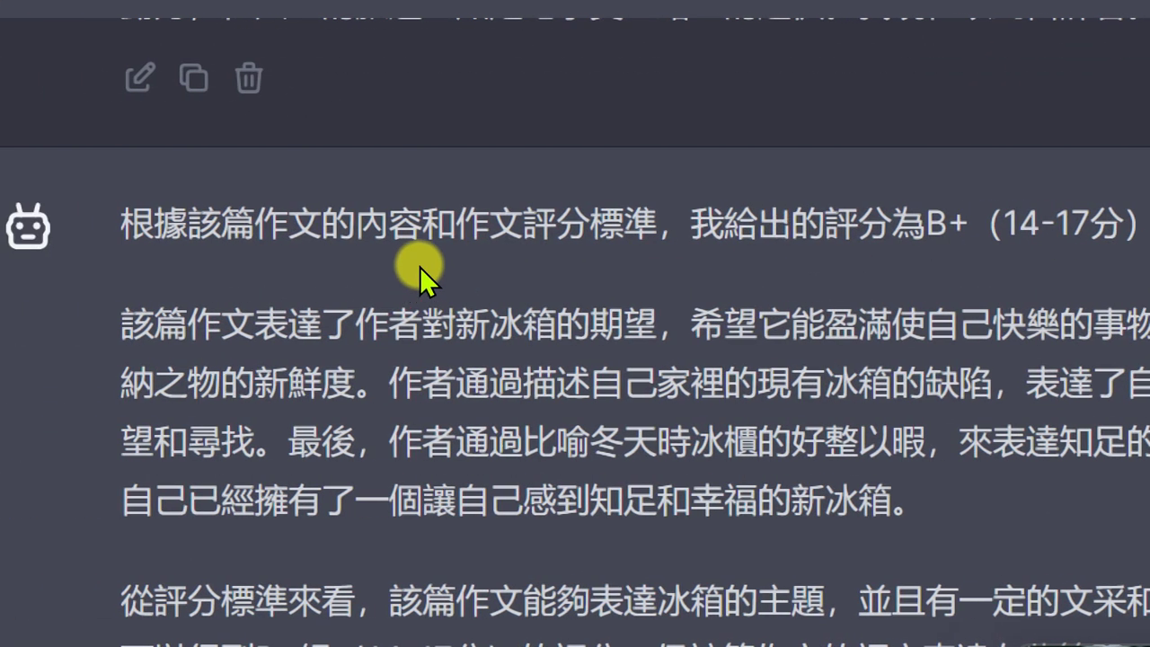
drag(706, 225, 864, 225)
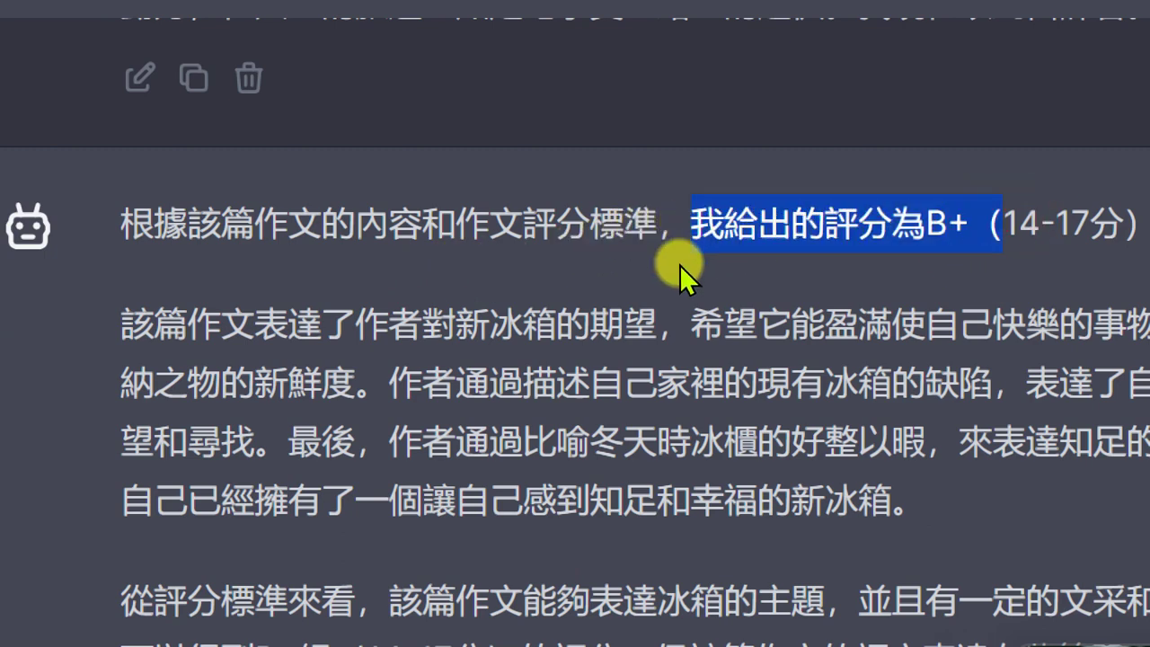
drag(428, 276, 833, 359)
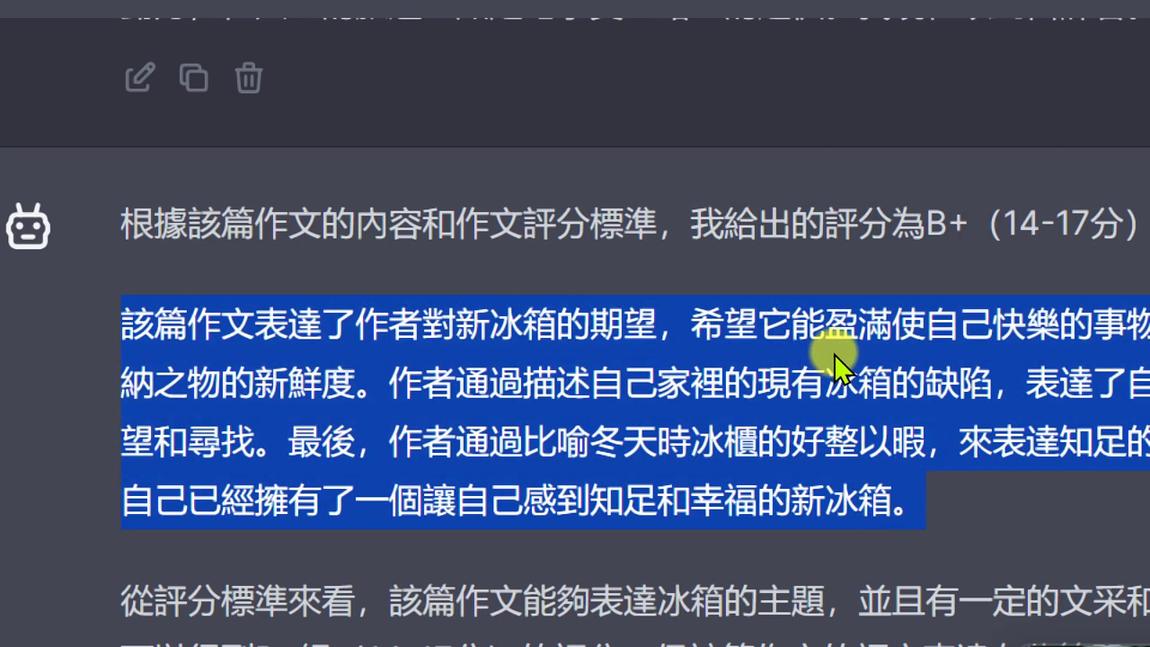
click(820, 353)
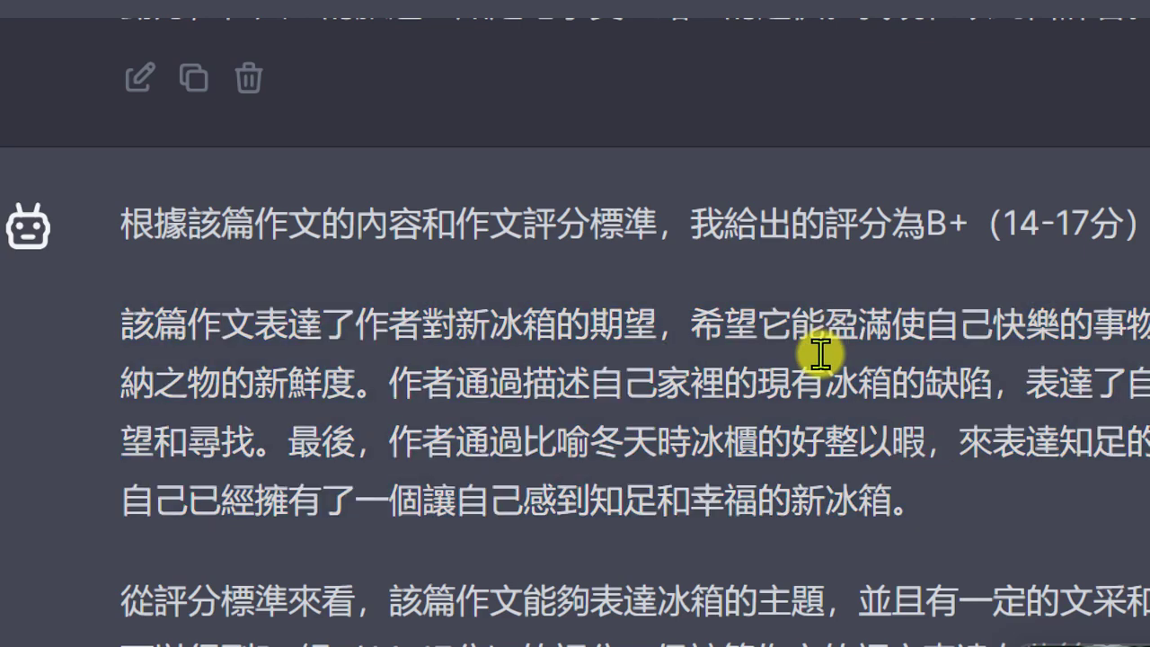
Step: Read the evaluation reply to its end, close the conversation page, present the deck full screen, and advance to the 「111年國中教育會考國文作文寫作」 slide
scroll(821, 301, down, 3)
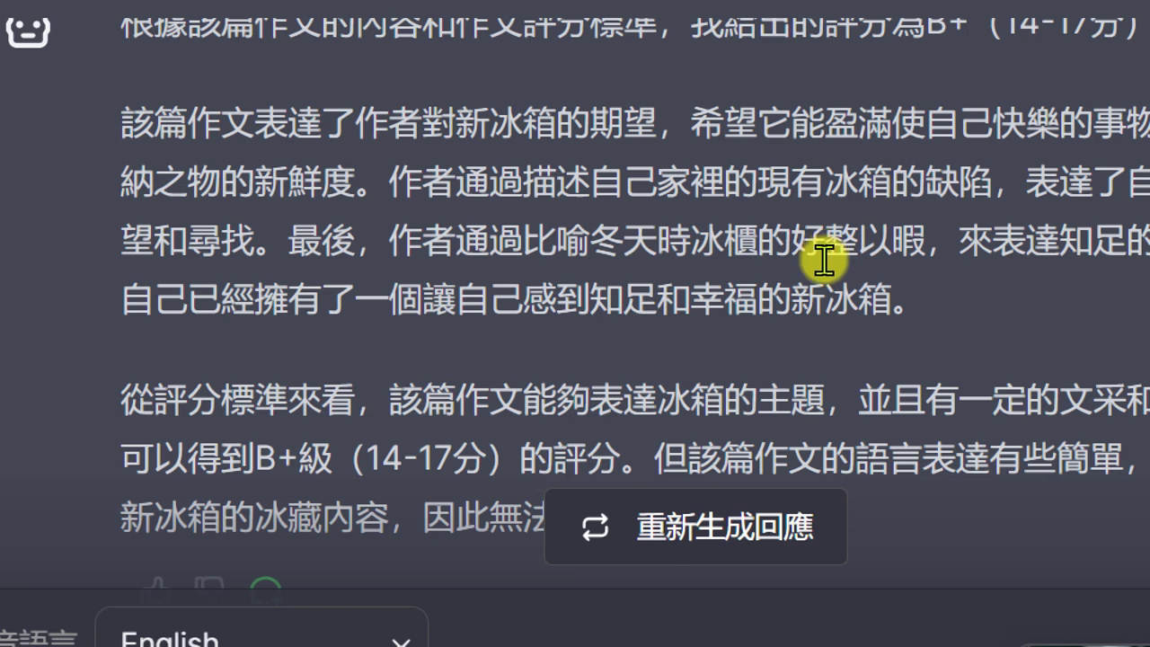
scroll(825, 263, down, 1)
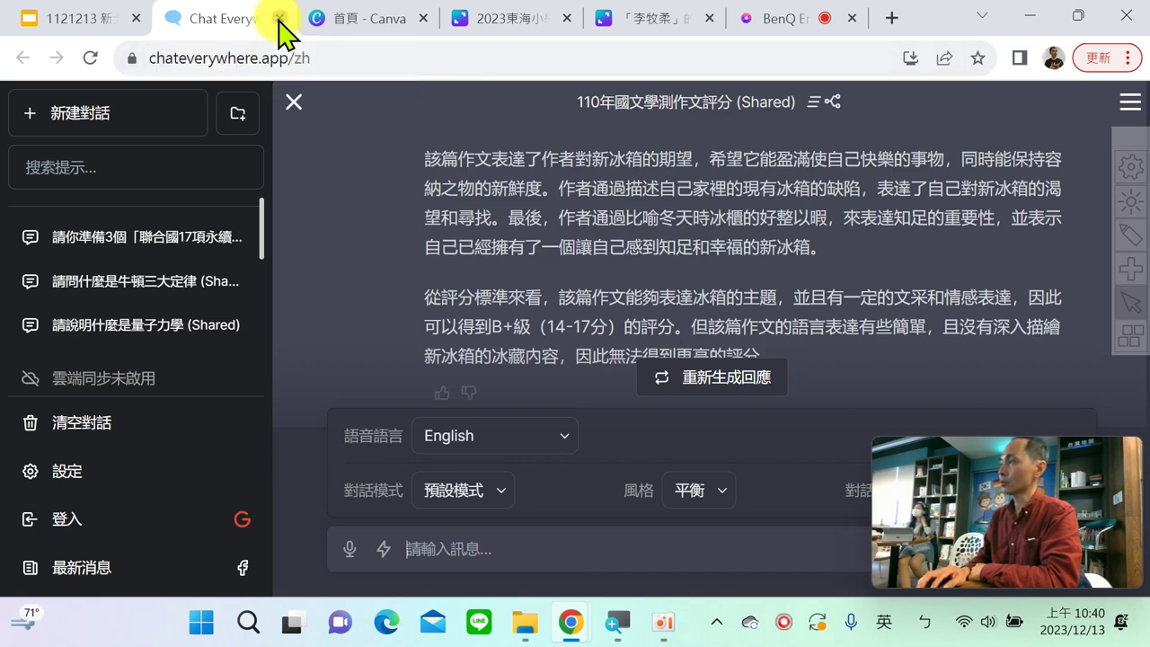
click(280, 18)
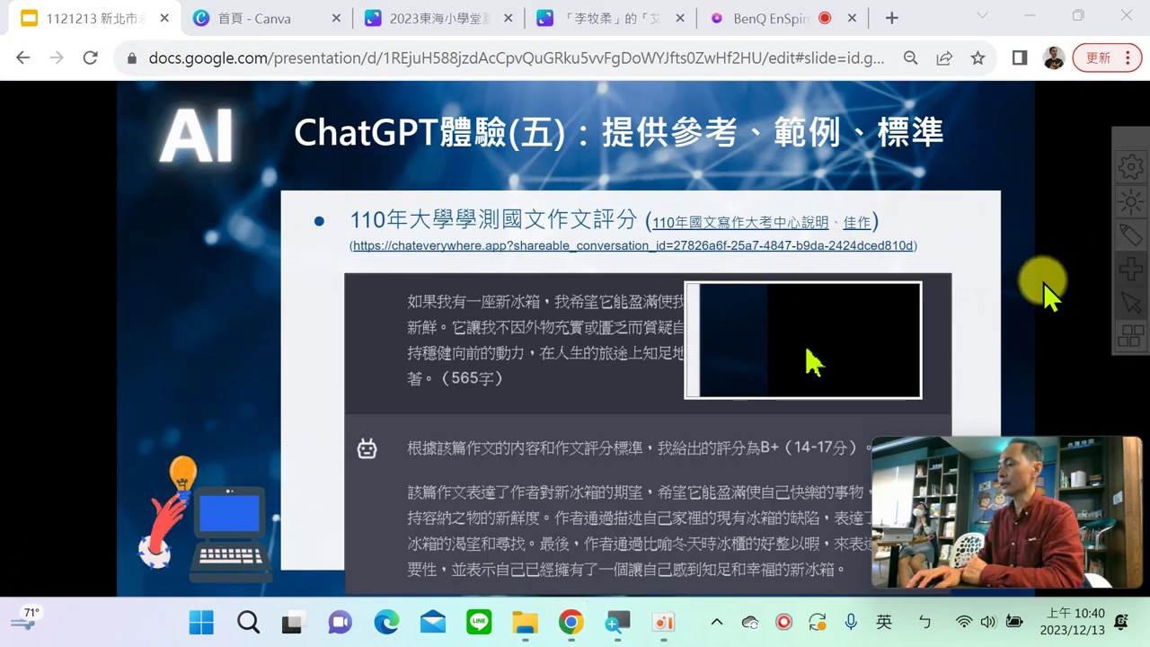
key(ctrl+Return)
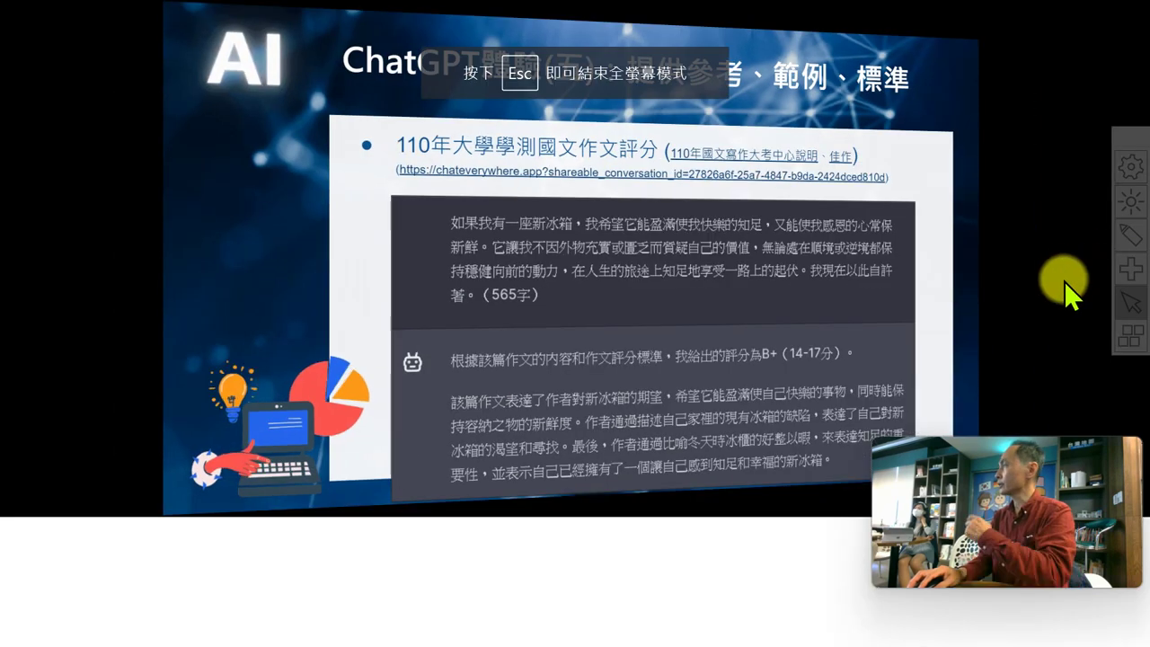
key(Right)
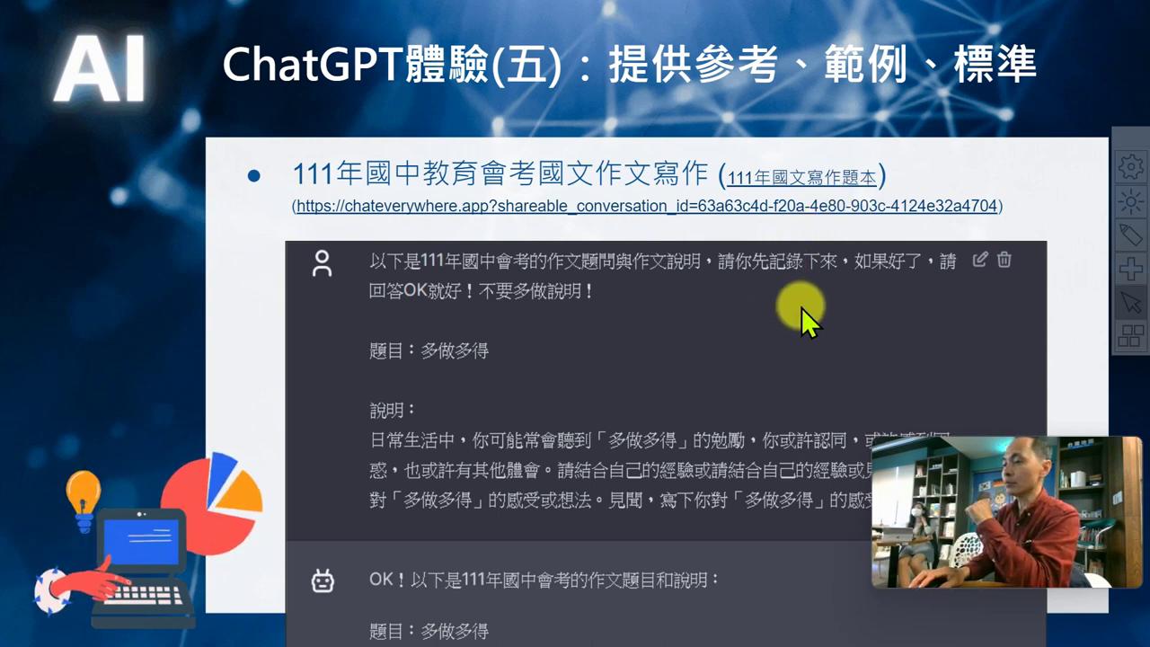
Step: Underline 「國中教育會考」 in the slide heading and circle the topic 「多做多得」 in red pen, then clear the annotations
click(1129, 237)
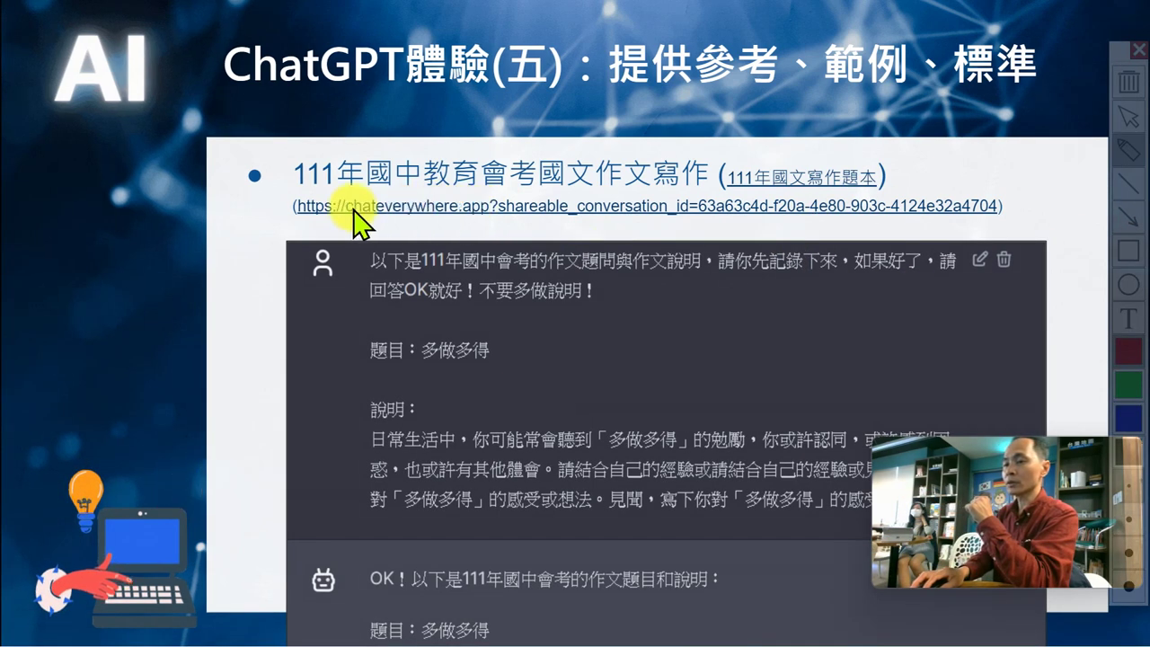
mouse_move(347, 201)
mouse_down()
mouse_move(467, 174)
mouse_move(564, 176)
mouse_up()
drag(548, 142, 550, 144)
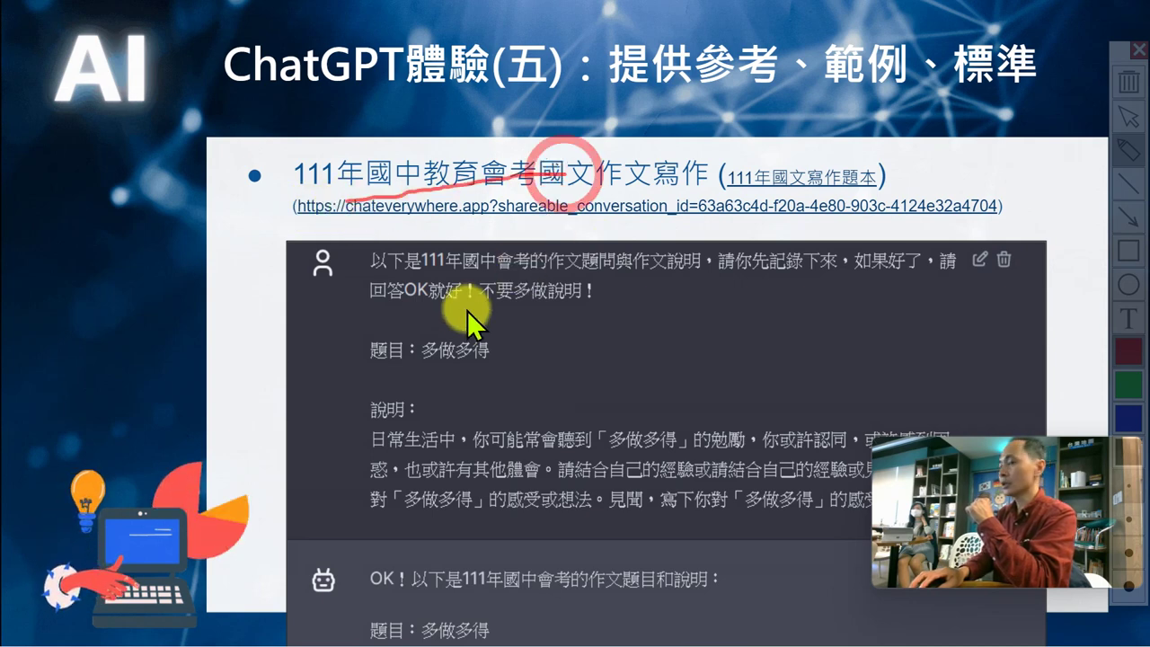
mouse_move(485, 368)
mouse_down()
mouse_move(336, 301)
mouse_move(476, 411)
mouse_up()
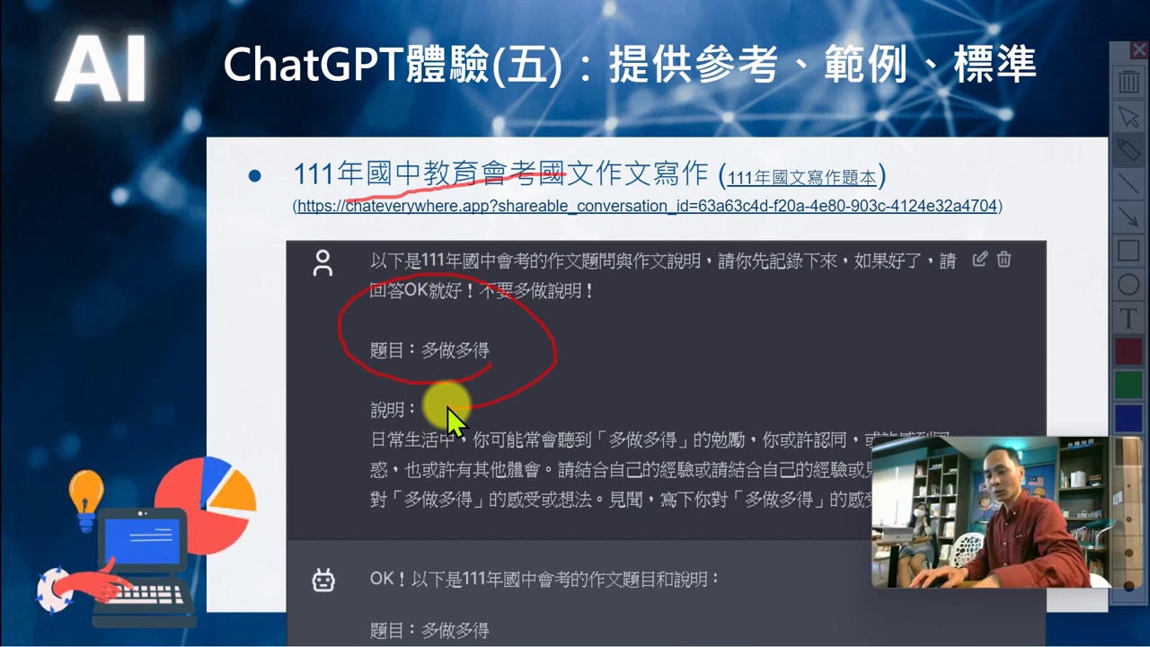
key(Escape)
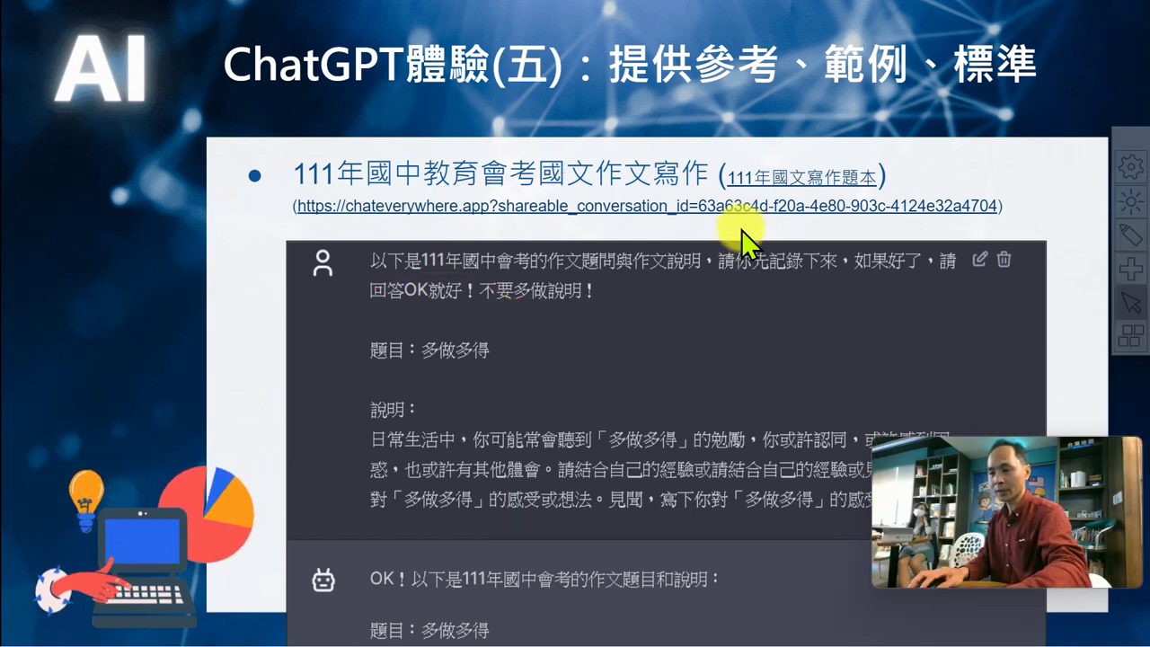
Step: Open the shared conversation linked on the 111年國中教育會考國文作文寫作 slide and look back through its essay-writing replies toward the beginning
click(743, 212)
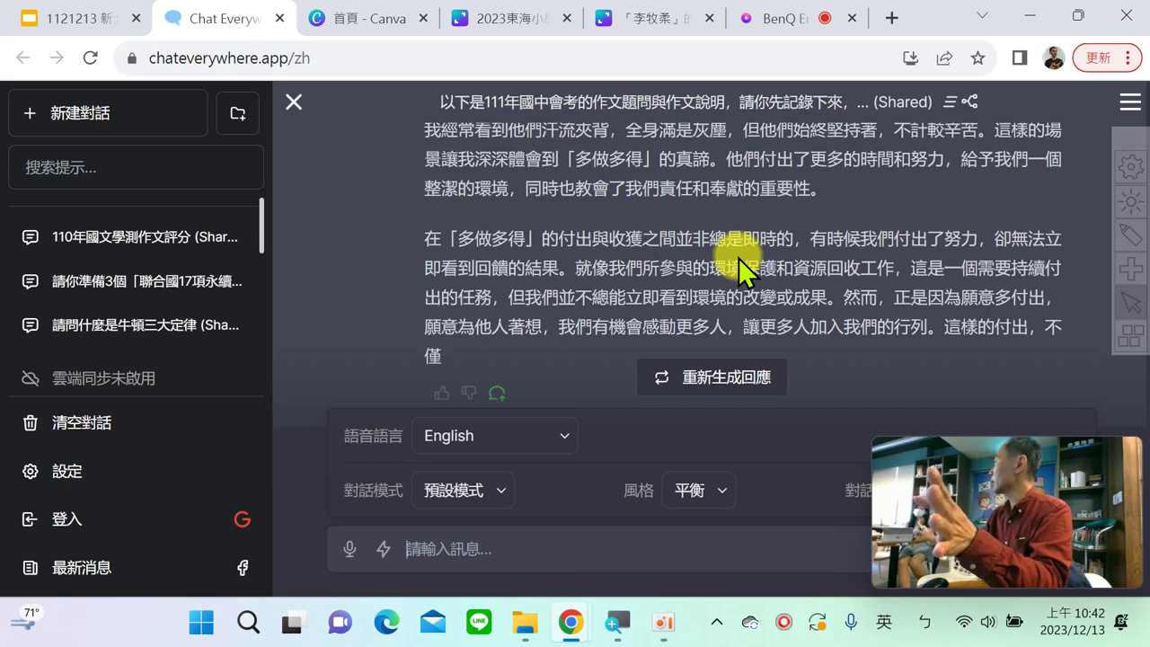
scroll(680, 285, up, 10)
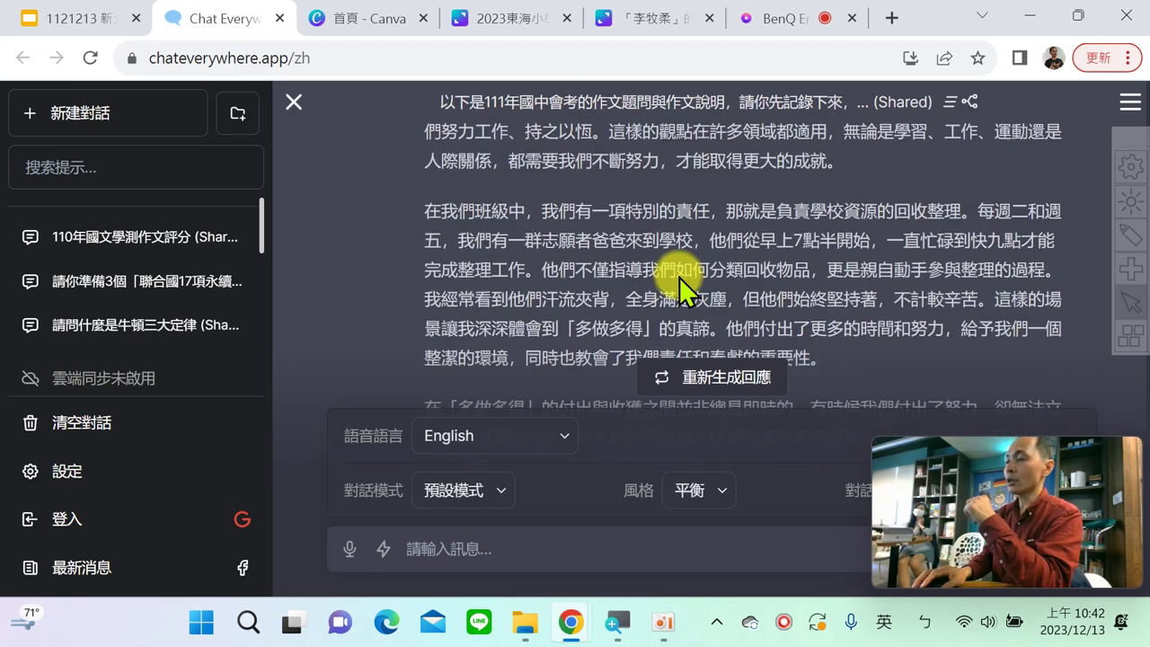
scroll(683, 254, up, 15)
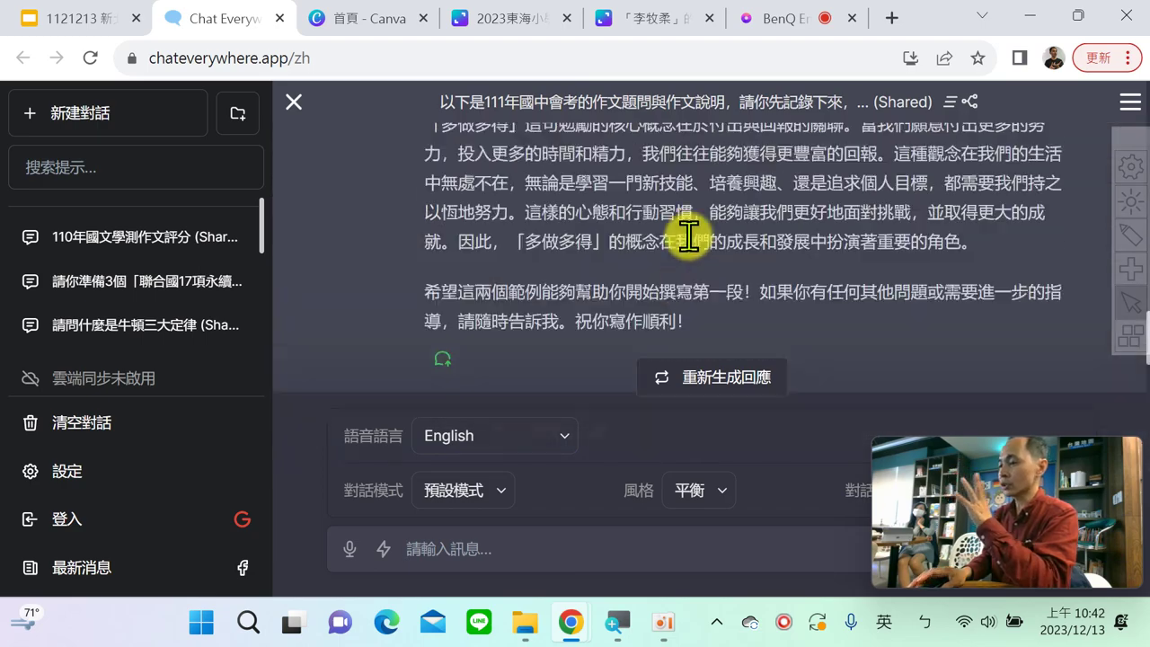